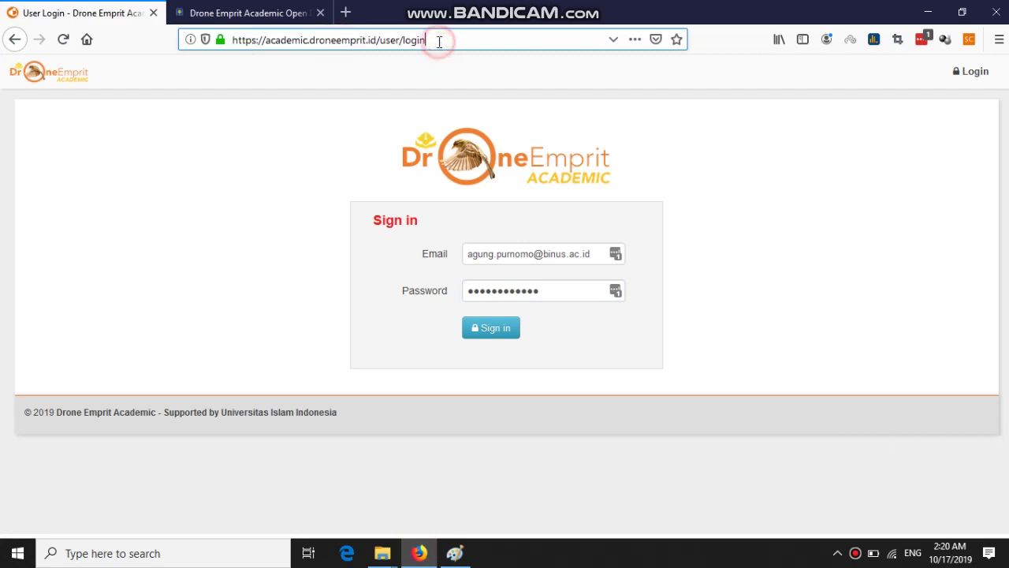
# - Sign in to the Drone Emprit Academic analysis site with the prefilled account and decline saving the login
pyautogui.click(264, 14)
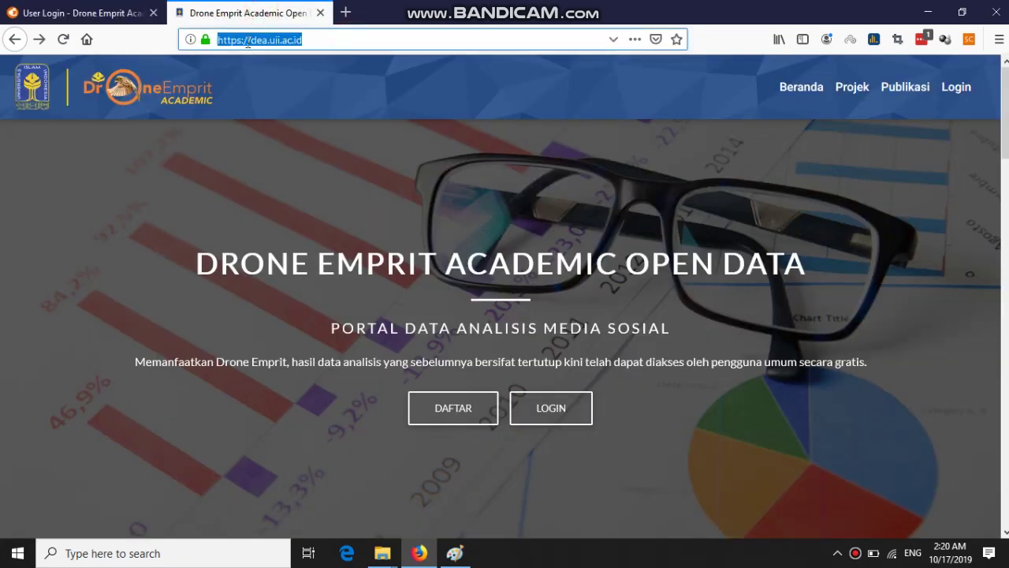
pyautogui.click(101, 8)
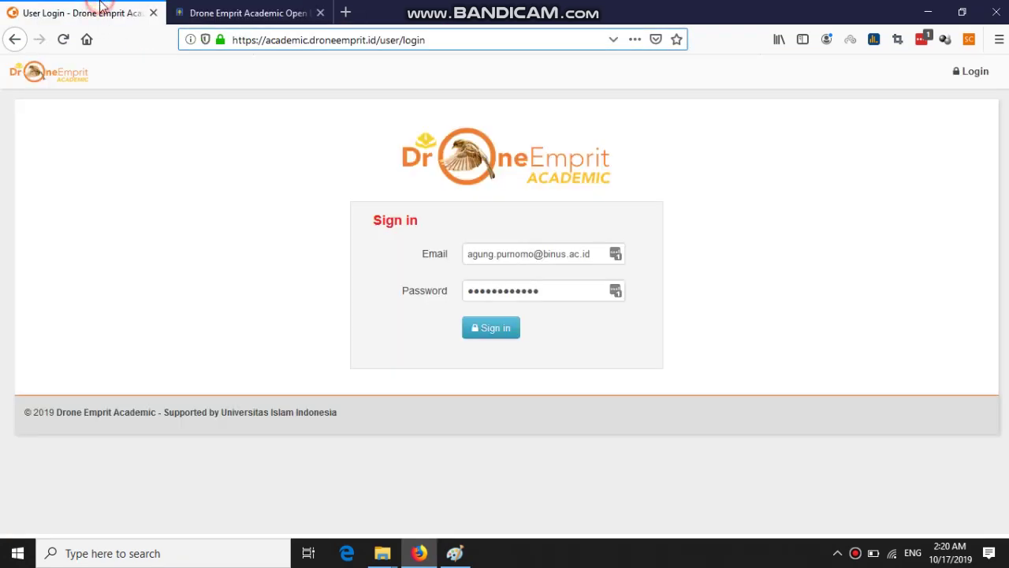
pyautogui.click(494, 330)
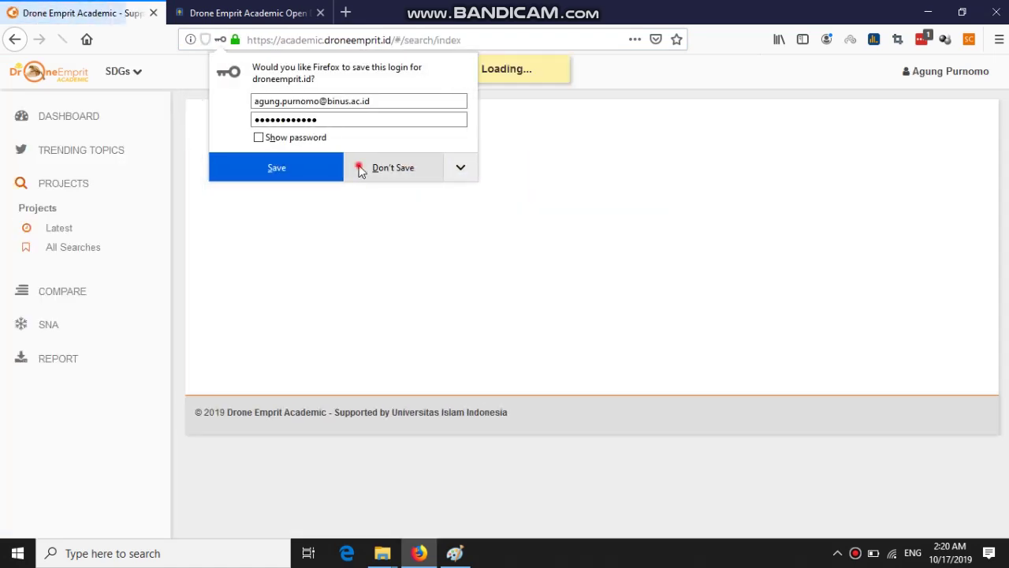
pyautogui.click(358, 171)
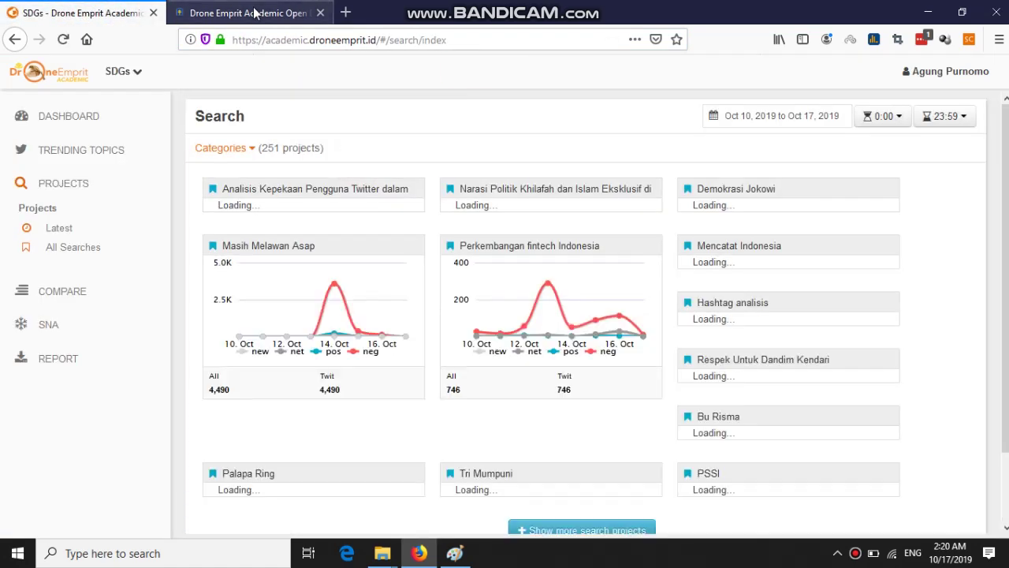
# - Log in to the Drone Emprit Academic Open Data portal at dea.uii.ac.id as a researcher with the prefilled credentials
pyautogui.click(254, 13)
pyautogui.click(551, 410)
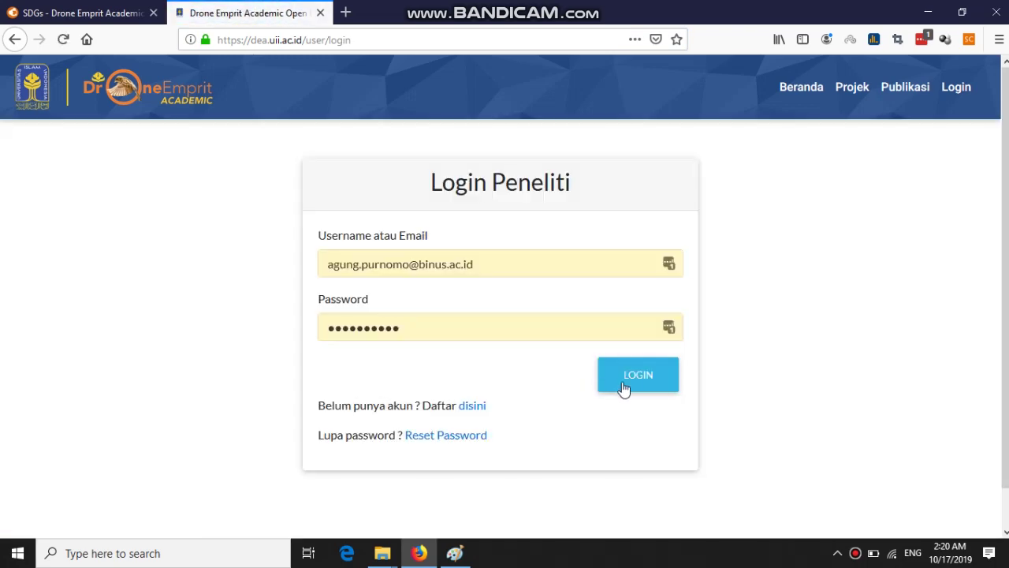
pyautogui.click(627, 384)
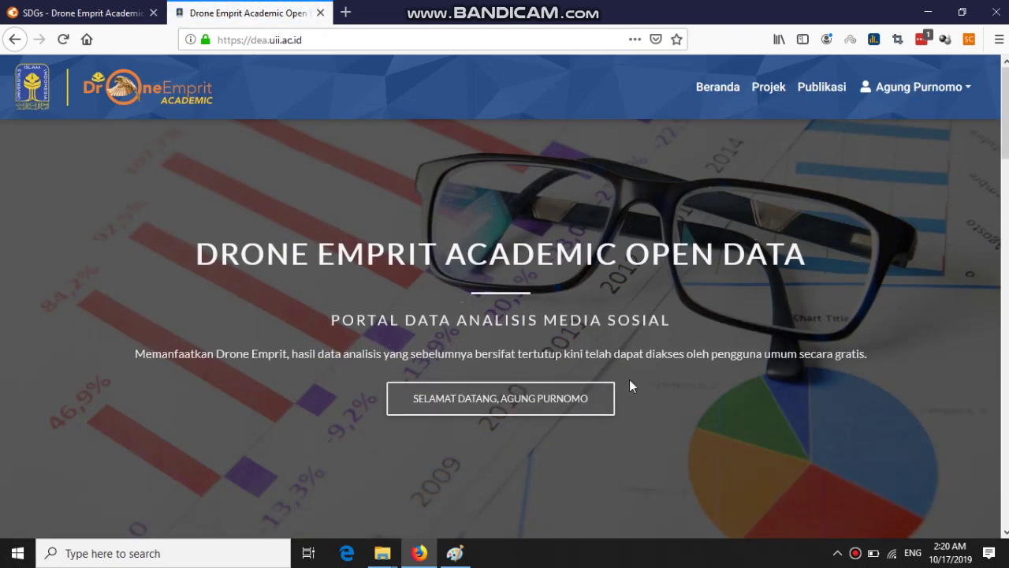
# - Open the Open Data portal's project page and filter the list of all projects by "manage"
pyautogui.click(768, 95)
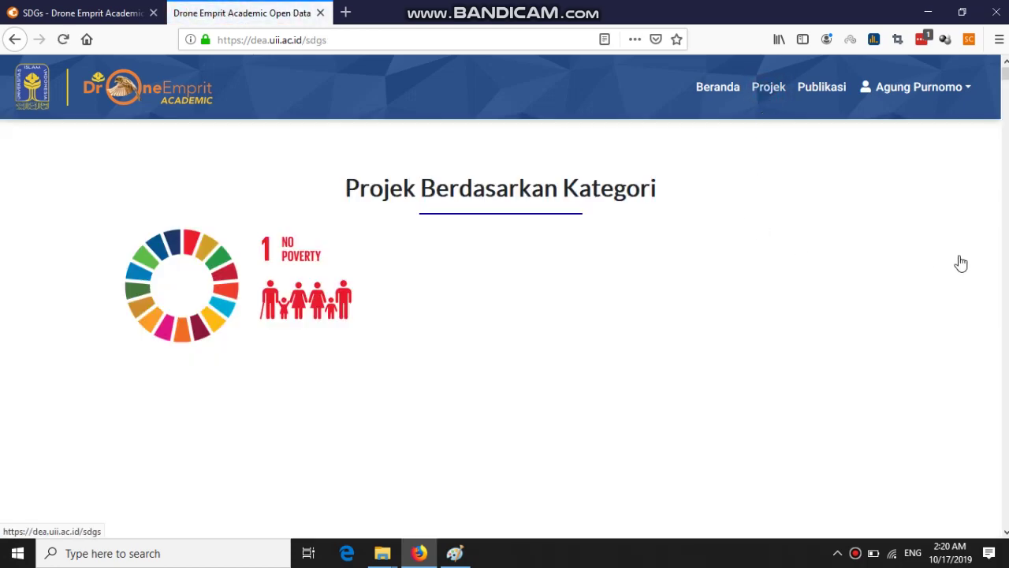
pyautogui.scroll(-5, 961, 263)
pyautogui.scroll(2, 944, 297)
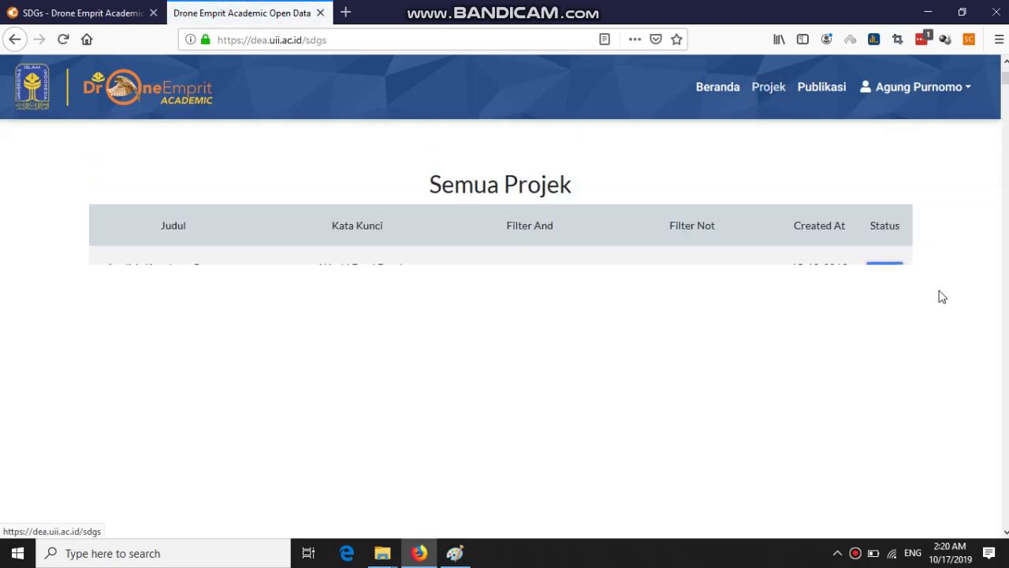
pyautogui.scroll(2, 907, 292)
pyautogui.write('manage')
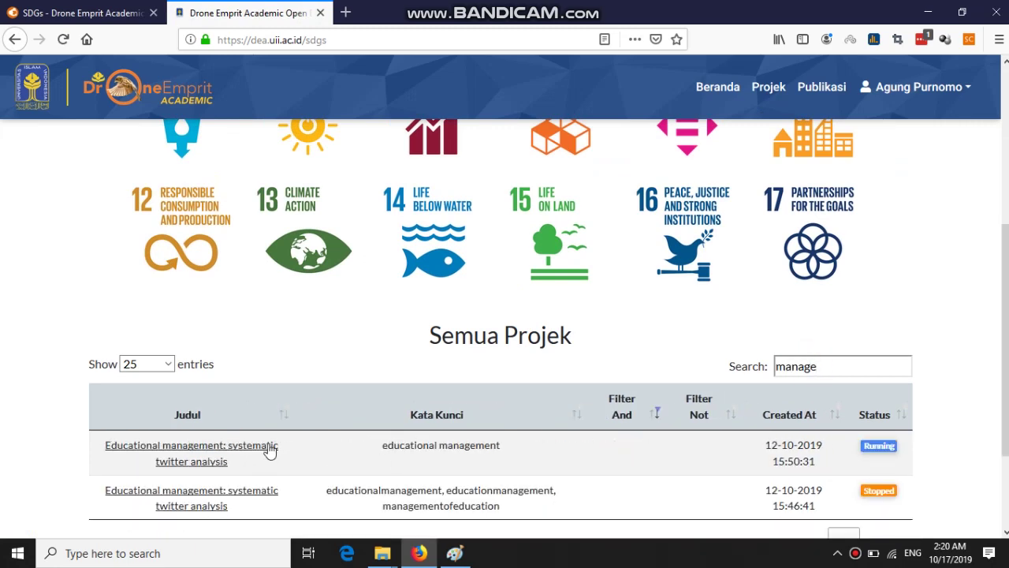
# - Open the running project "Educational management: systematic twitter analysis" with the keyword "educational management"
pyautogui.click(269, 451)
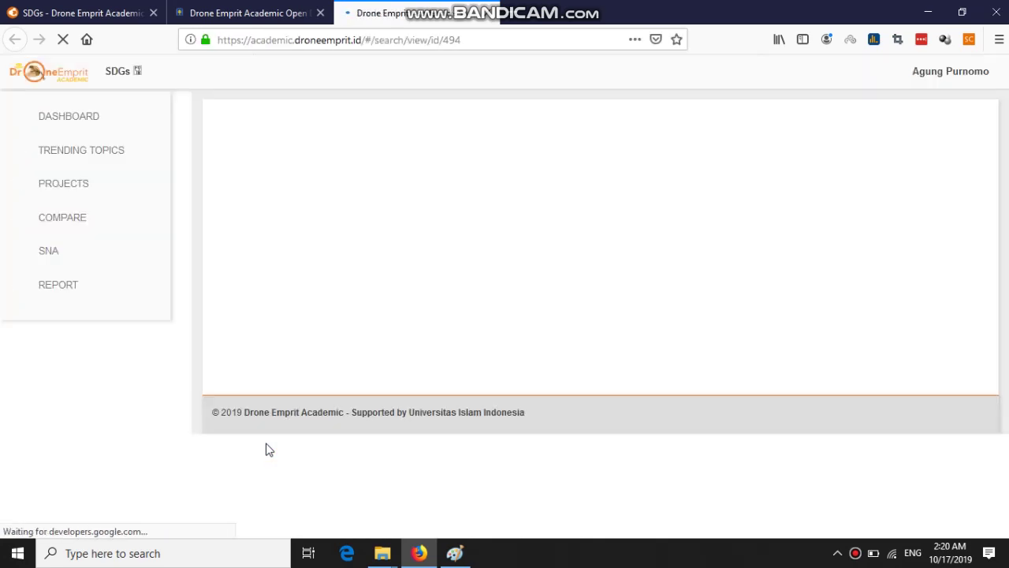
pyautogui.click(500, 44)
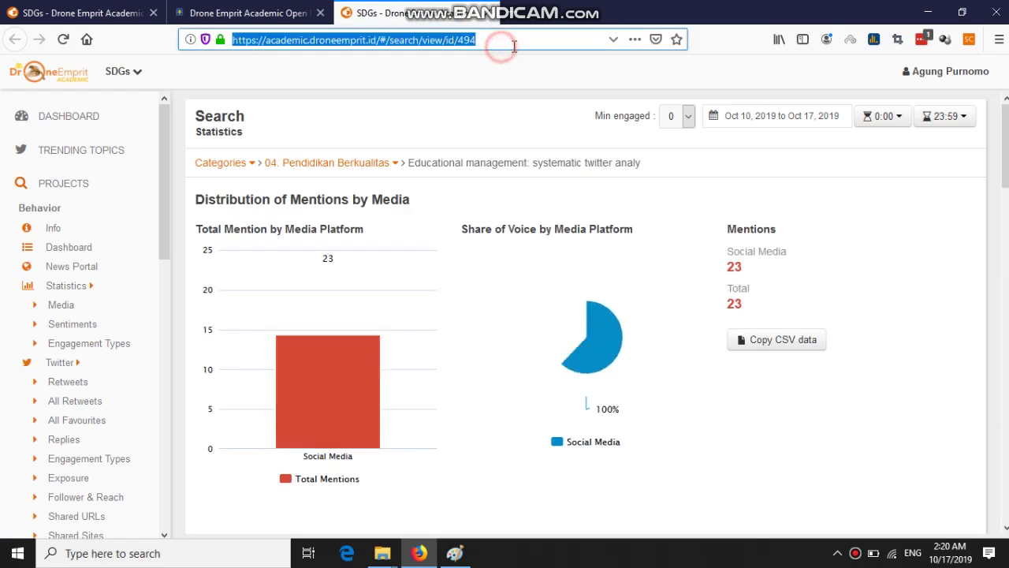
pyautogui.click(514, 46)
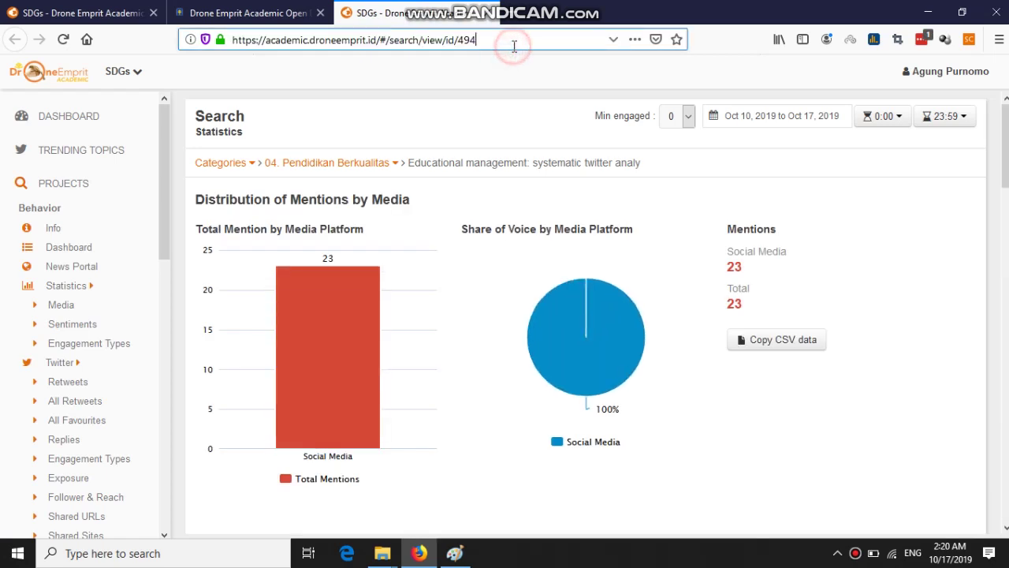
# - Set the project's date period to Oct 1, 2019 to Oct 17, 2019
pyautogui.click(822, 126)
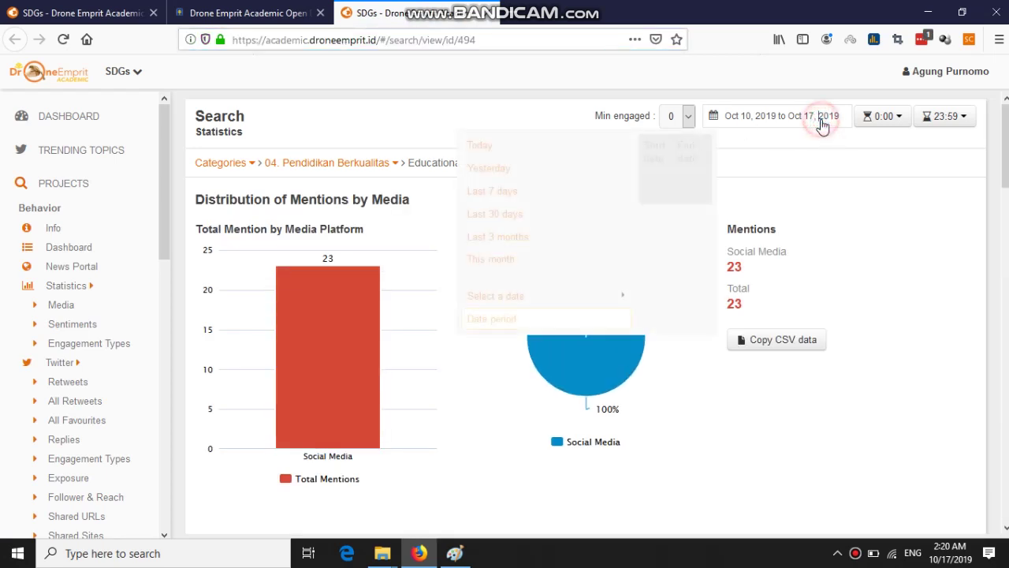
pyautogui.click(706, 215)
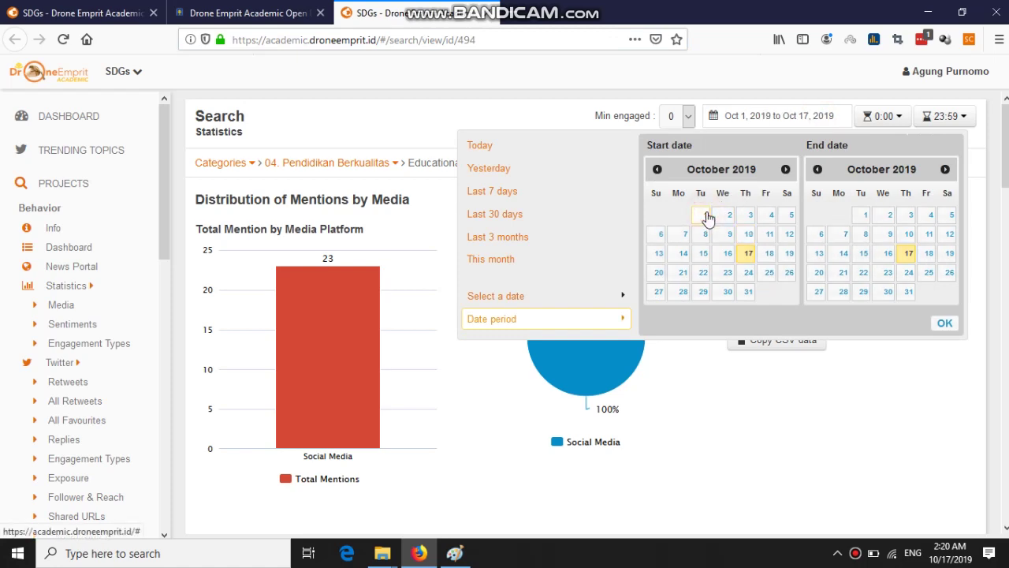
pyautogui.click(944, 325)
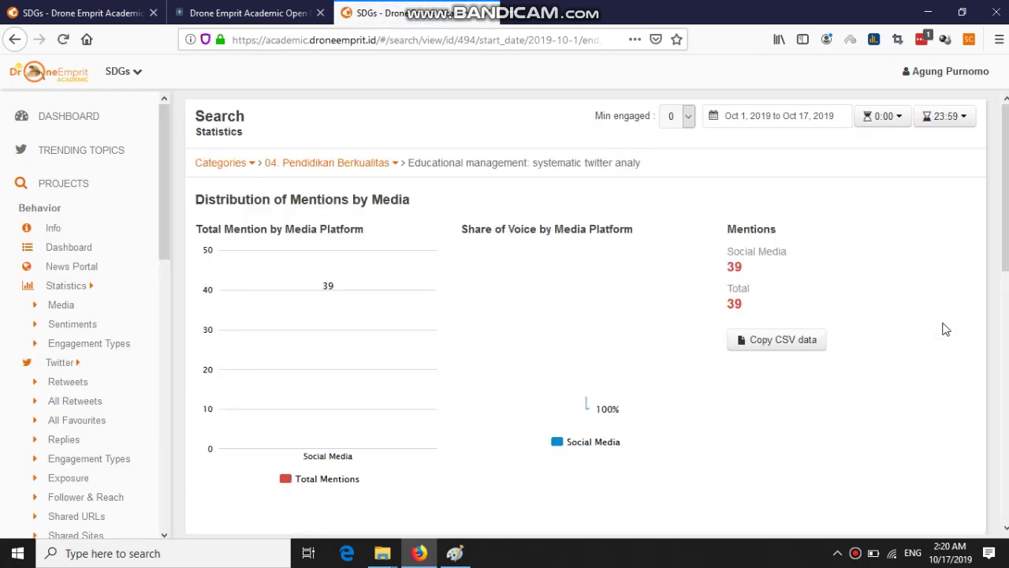
# - Examine the project's media statistics, including mentions by platform, media type trends, and mentions by weekday and hour
pyautogui.scroll(-7, 960, 277)
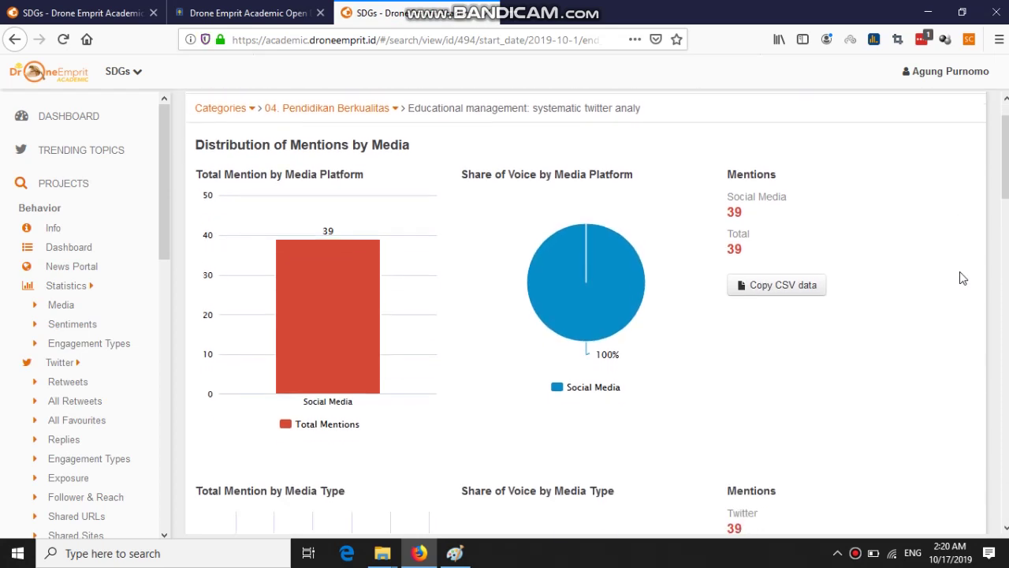
pyautogui.scroll(-3, 961, 278)
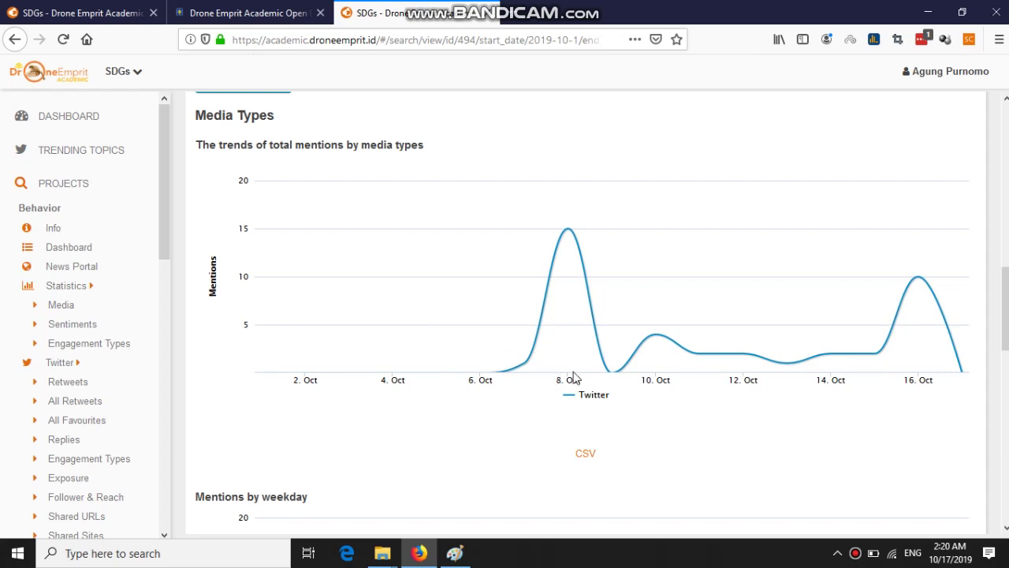
pyautogui.scroll(-4, 969, 430)
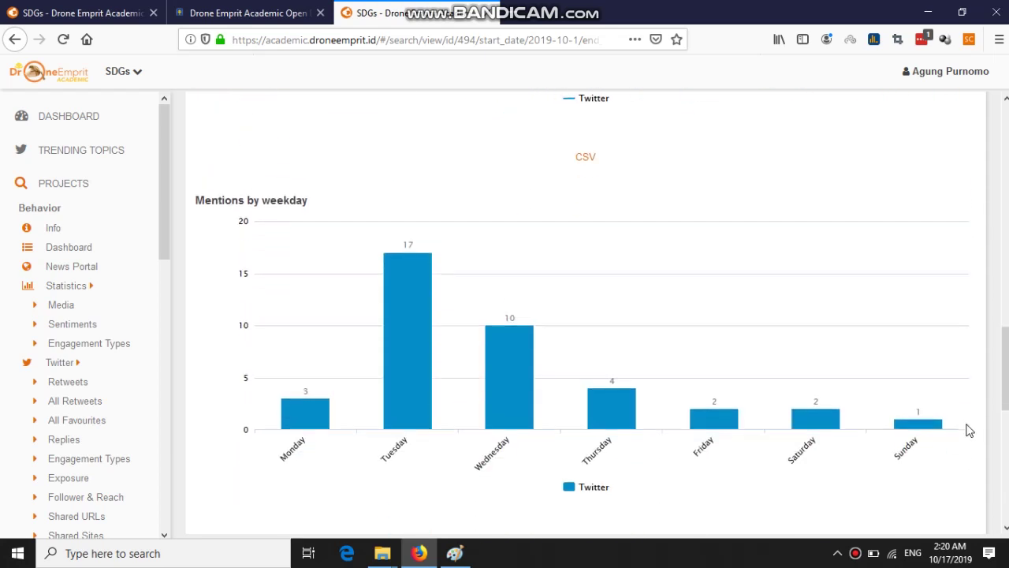
pyautogui.scroll(-3, 969, 430)
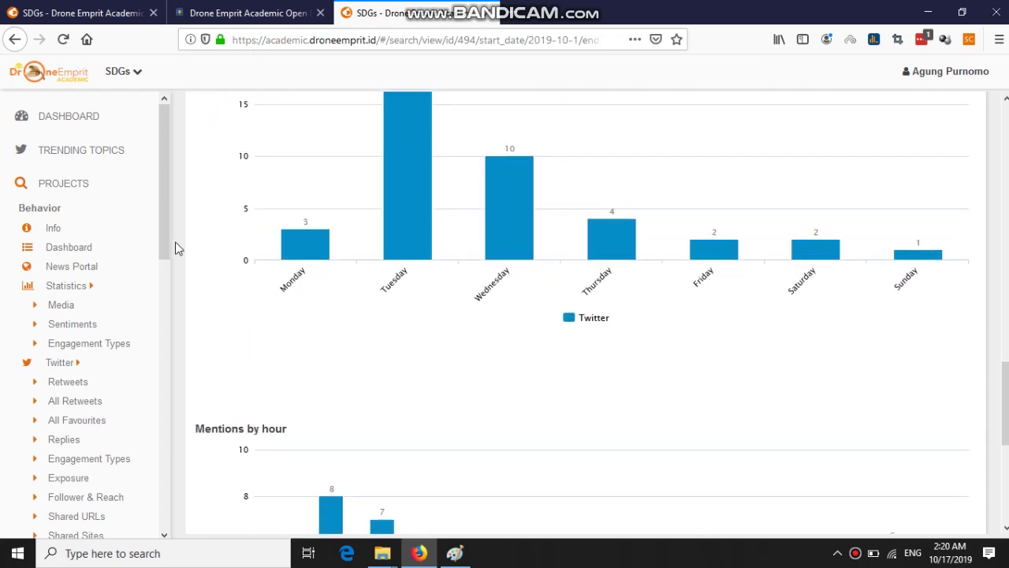
# - Open the project's Sentiments statistics and examine the mentions, share of voice and trends by sentiment
pyautogui.scroll(-1, 169, 256)
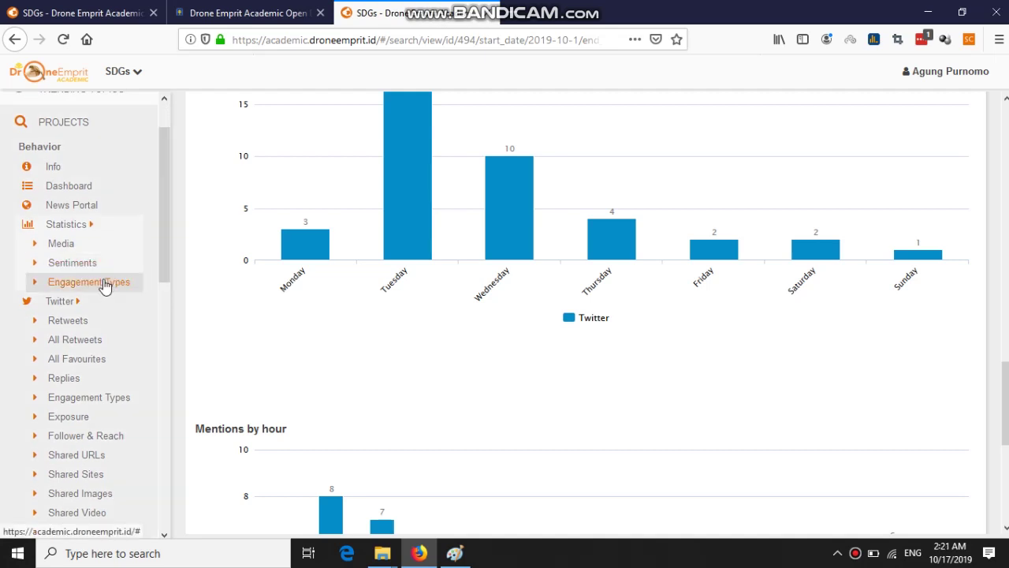
pyautogui.click(83, 266)
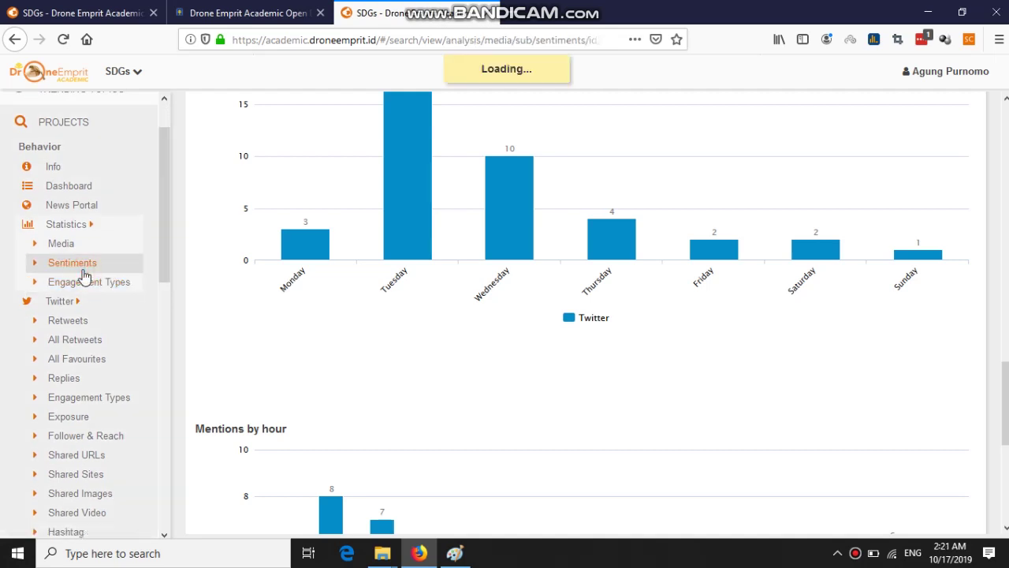
pyautogui.moveTo(163, 257); pyautogui.dragTo(161, 329)
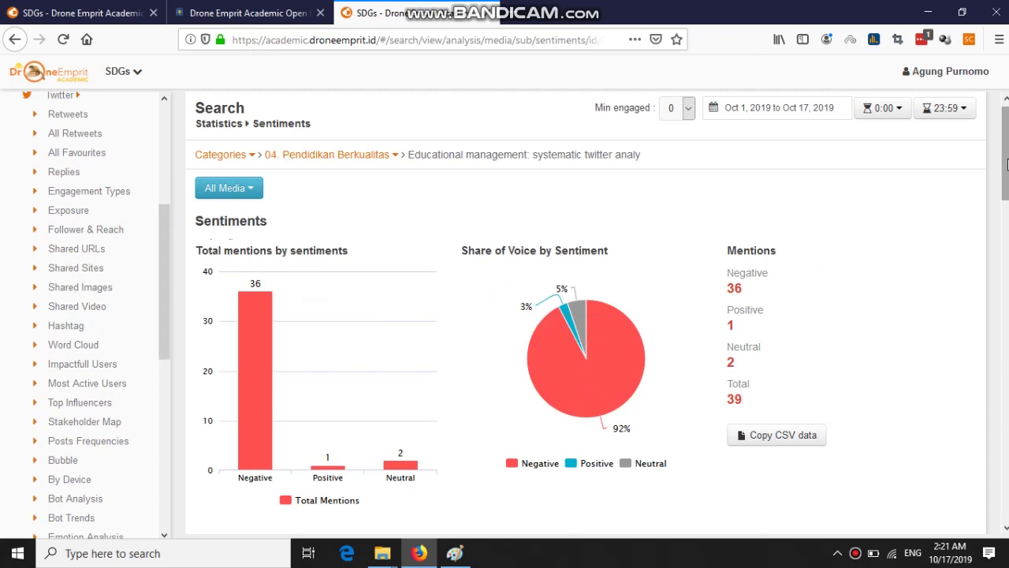
pyautogui.scroll(-1, 751, 272)
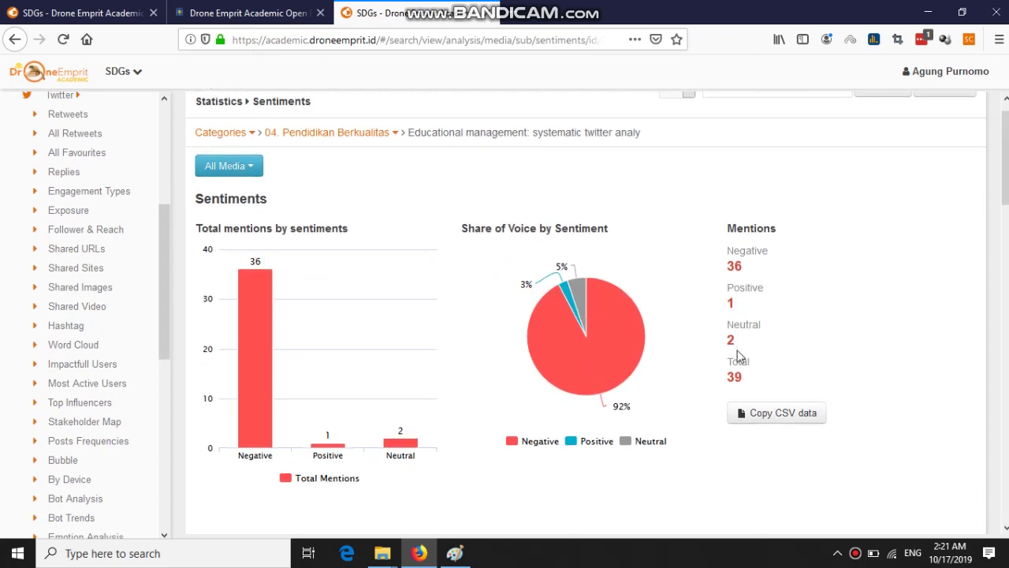
pyautogui.moveTo(574, 298)
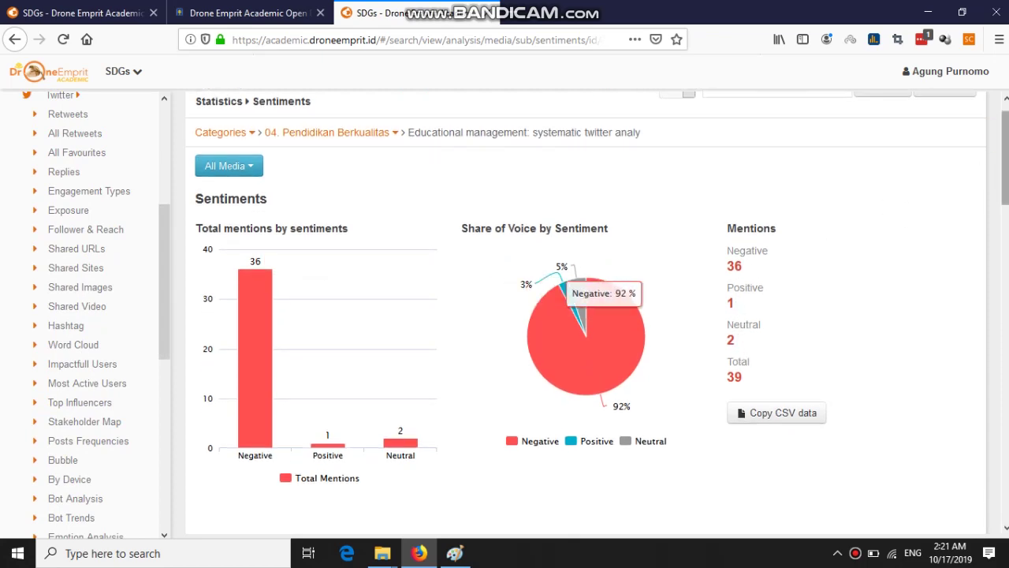
pyautogui.scroll(-6, 574, 298)
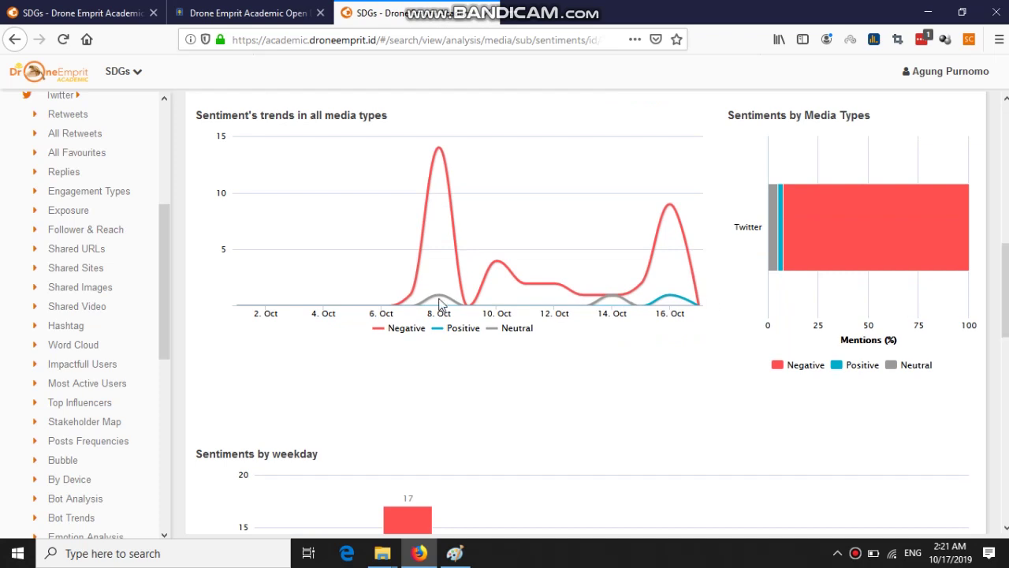
# - Display the Word Cloud of the project's Twitter mentions
pyautogui.moveTo(166, 252); pyautogui.dragTo(162, 290)
pyautogui.click(89, 246)
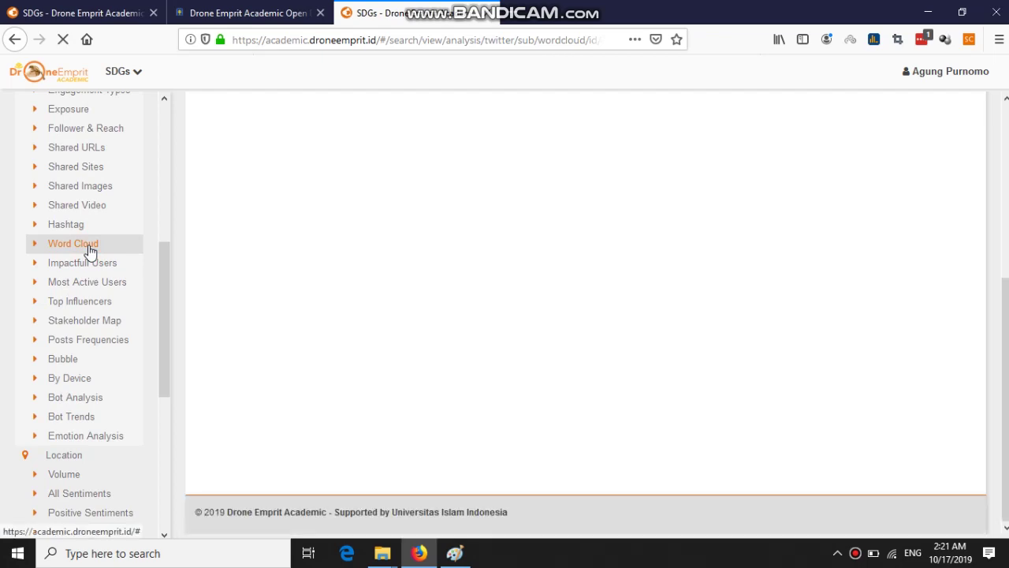
pyautogui.scroll(3, 584, 316)
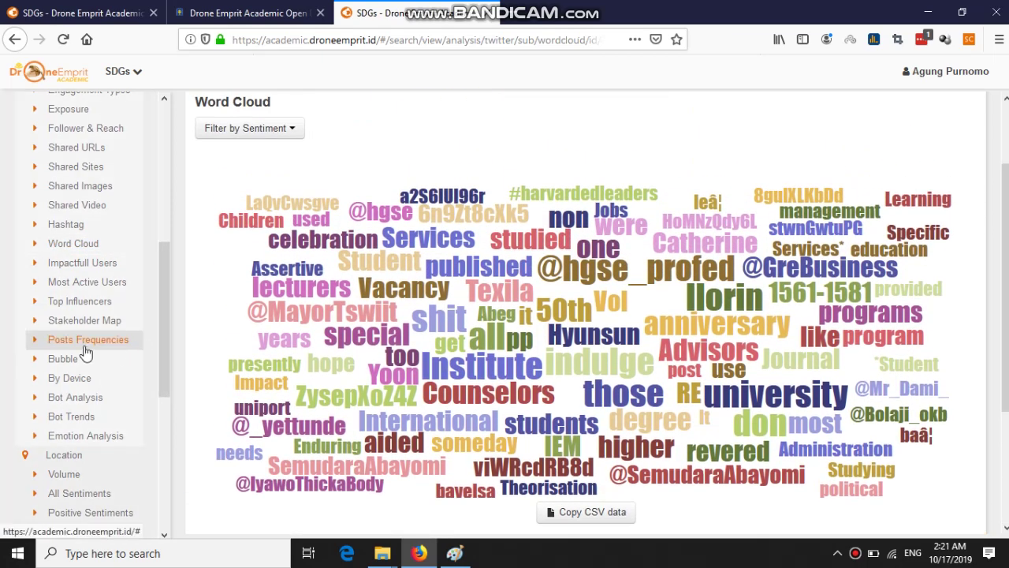
# - Review the Twitter users ranked by impact and the Top Influencers ranked by engagement, including their account tables
pyautogui.click(84, 266)
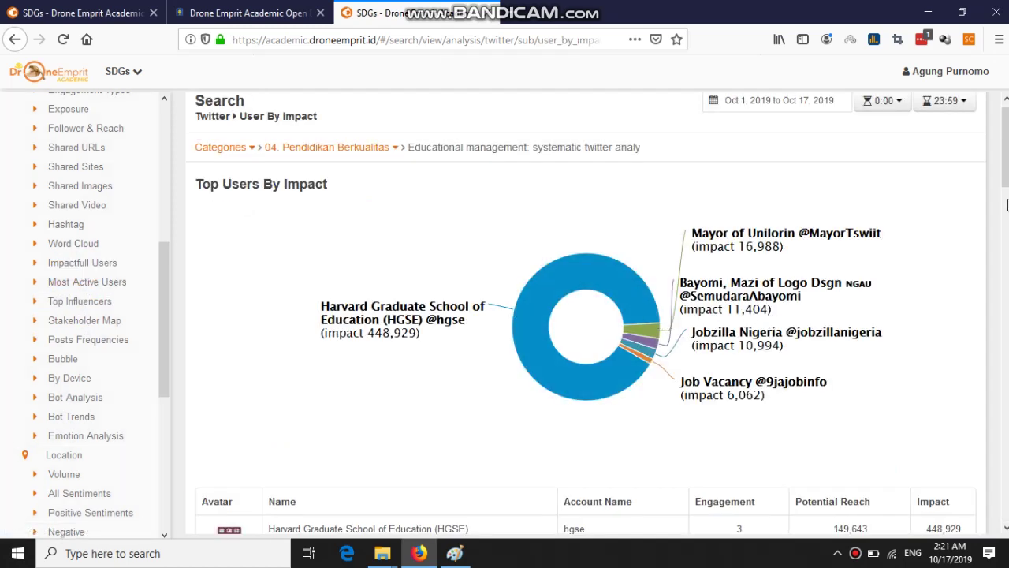
pyautogui.scroll(-5, 358, 160)
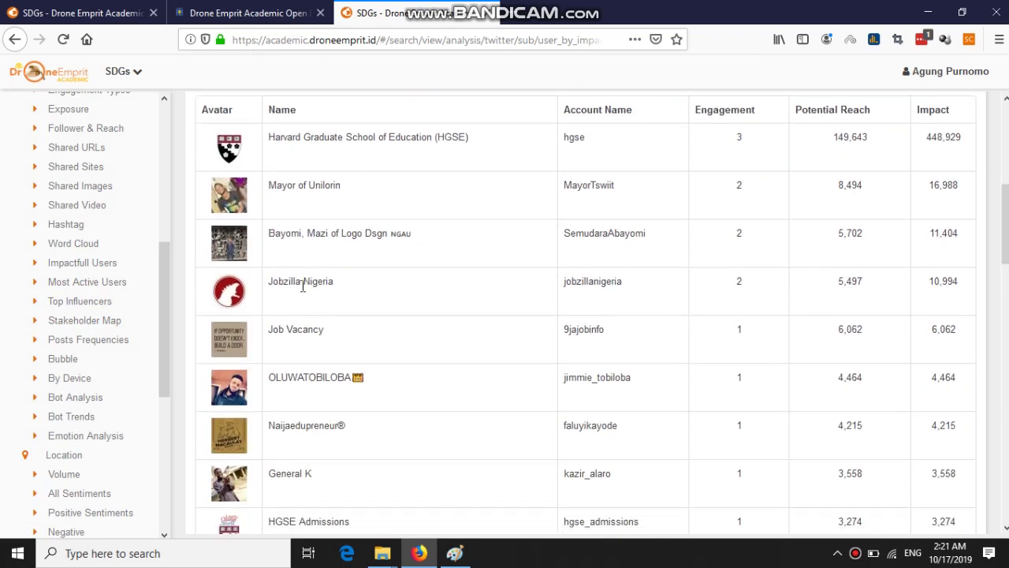
pyautogui.click(79, 309)
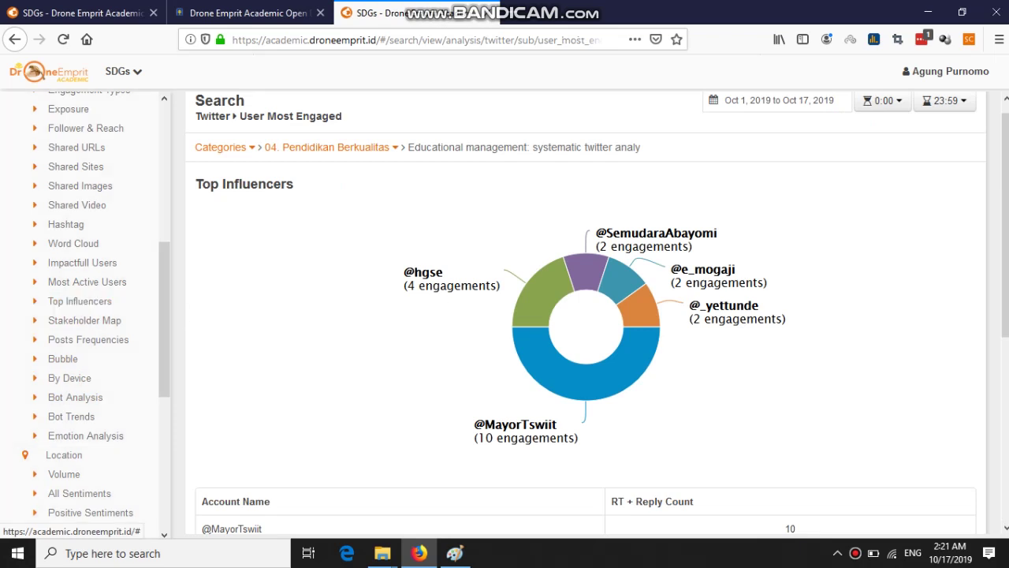
pyautogui.scroll(-3, 586, 316)
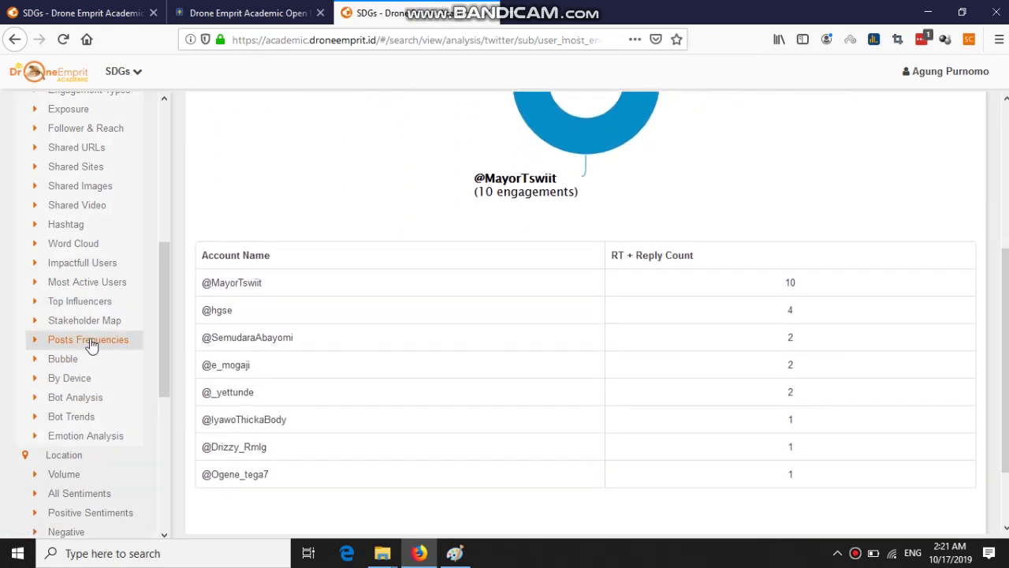
pyautogui.click(73, 302)
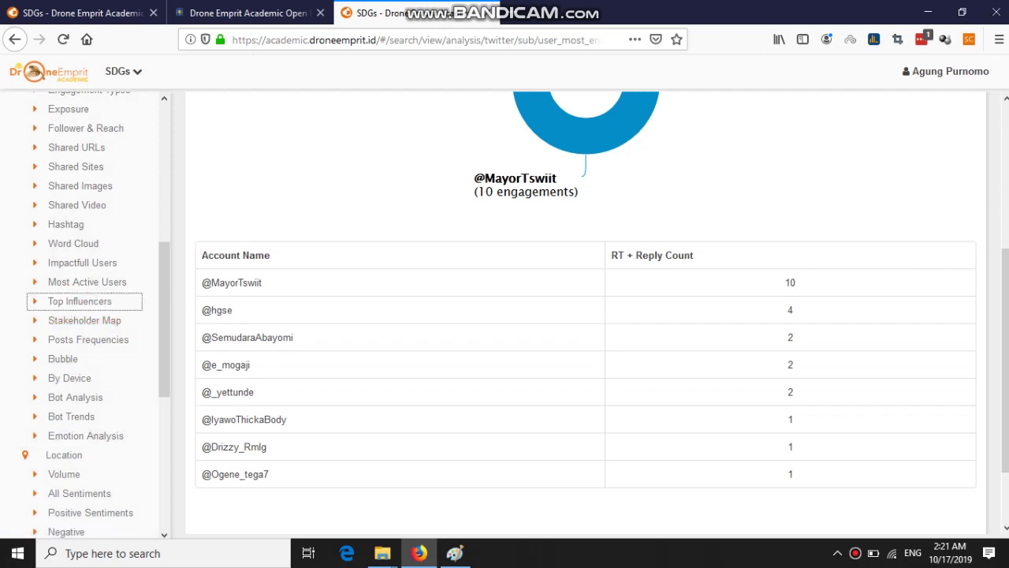
pyautogui.scroll(-4, 844, 327)
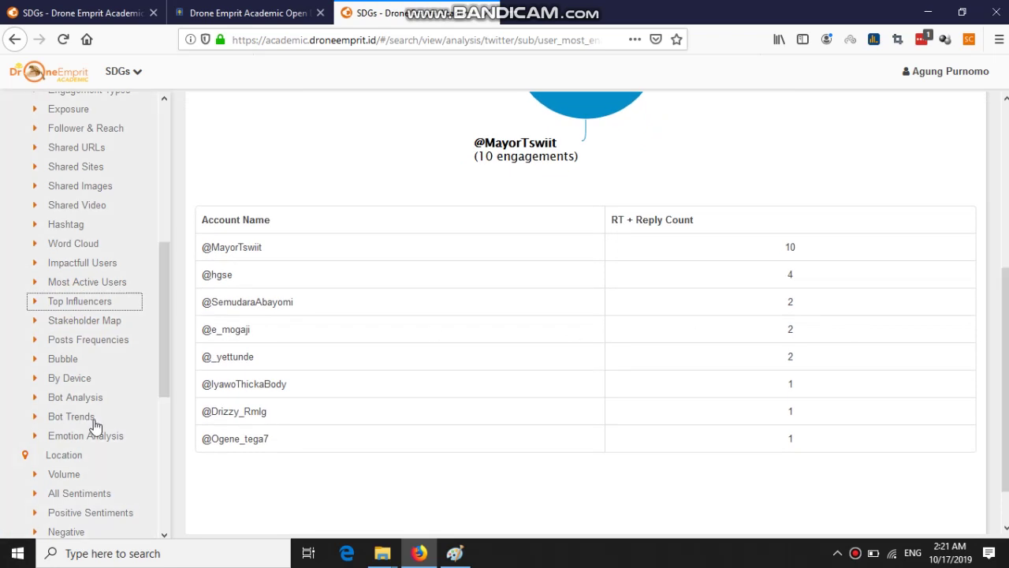
# - Open the Twitter Emotion Analysis and examine its emotion charts and the trends of posts by emotion
pyautogui.click(85, 436)
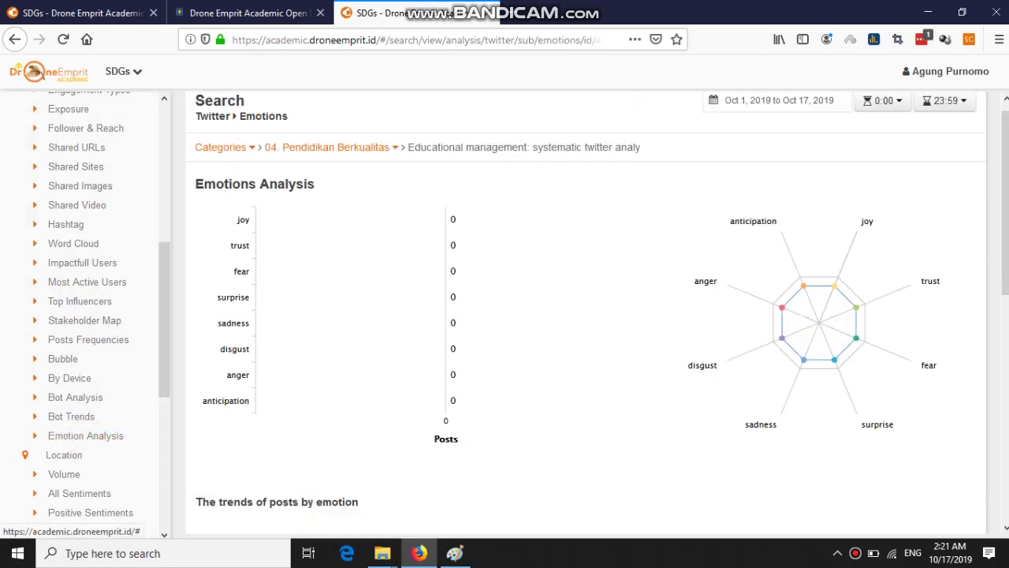
pyautogui.scroll(-4, 820, 323)
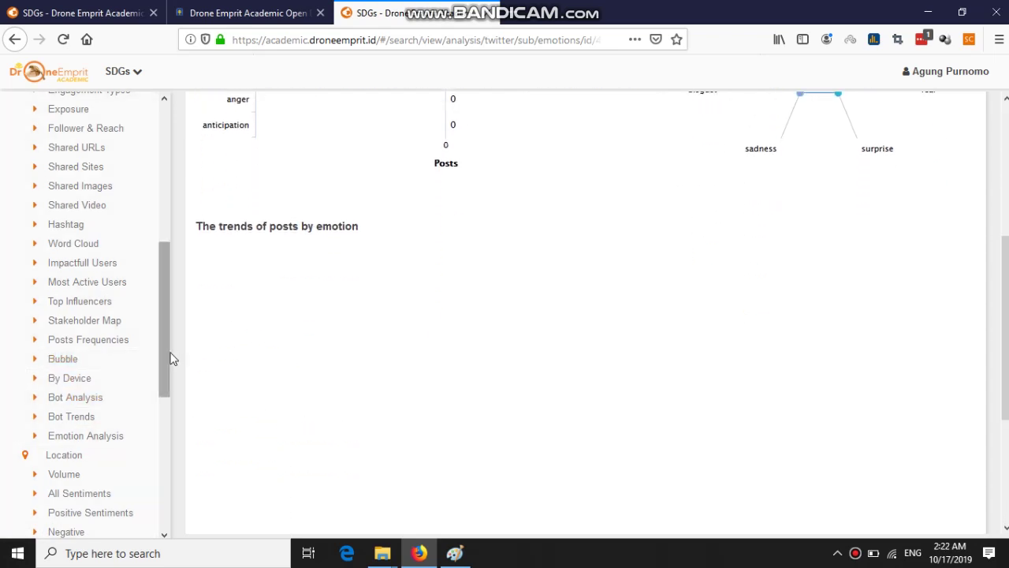
# - Open the Location statistics for All Sentiments and examine the distribution of mentions by country and province
pyautogui.moveTo(168, 354); pyautogui.dragTo(164, 422)
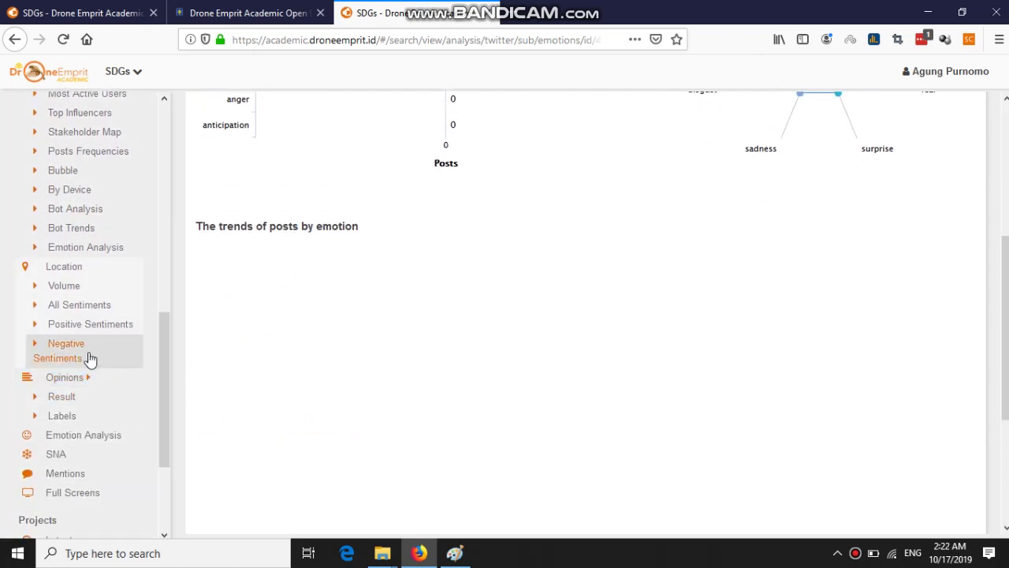
pyautogui.click(82, 313)
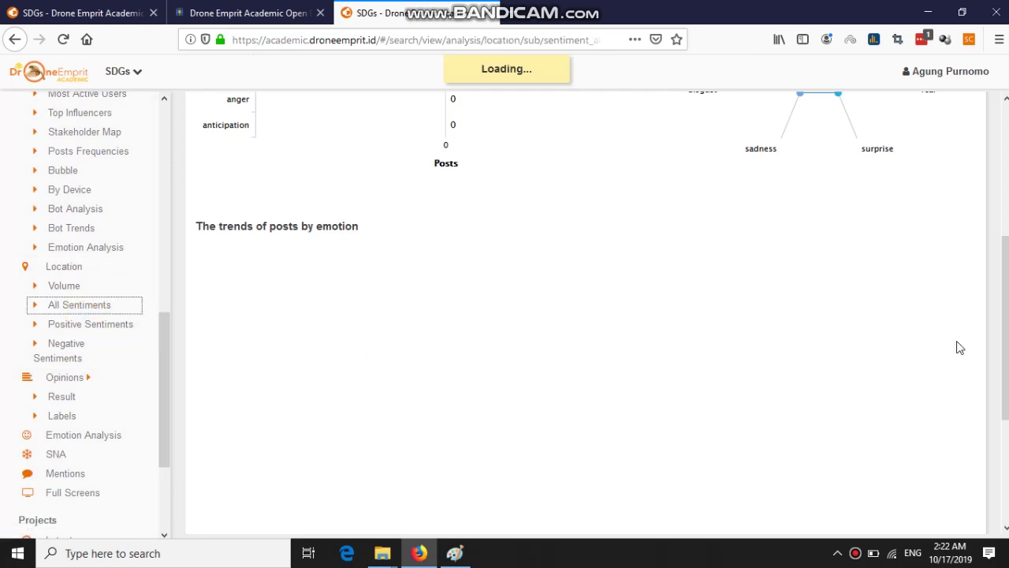
pyautogui.moveTo(1006, 312); pyautogui.dragTo(1007, 268)
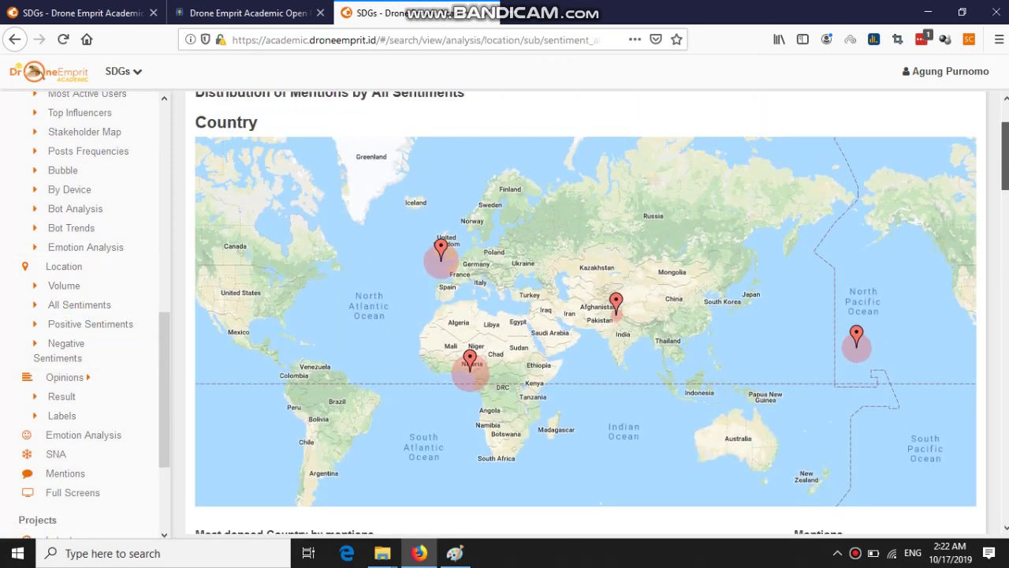
pyautogui.scroll(-5, 35, 72)
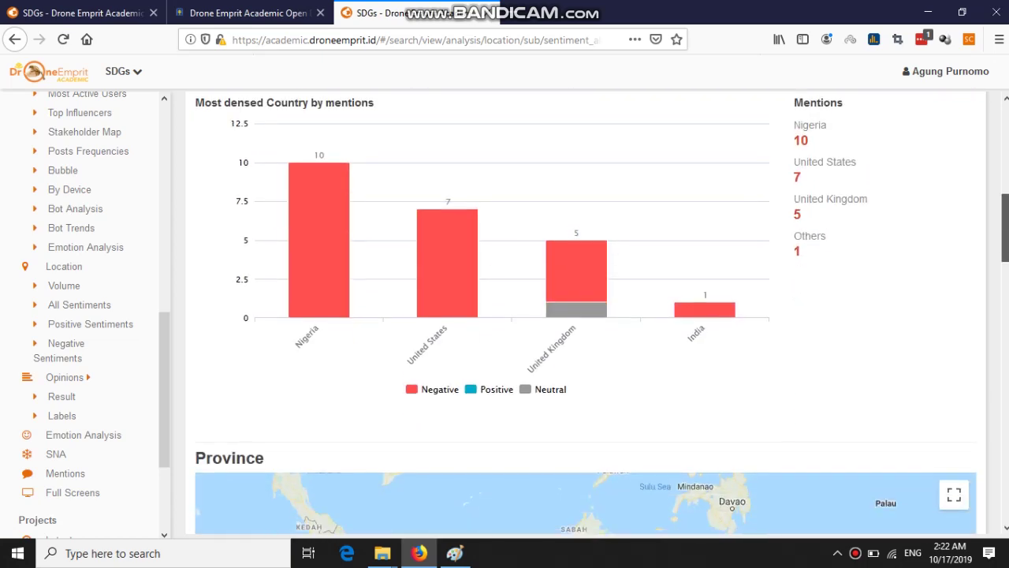
pyautogui.scroll(-5, 36, 73)
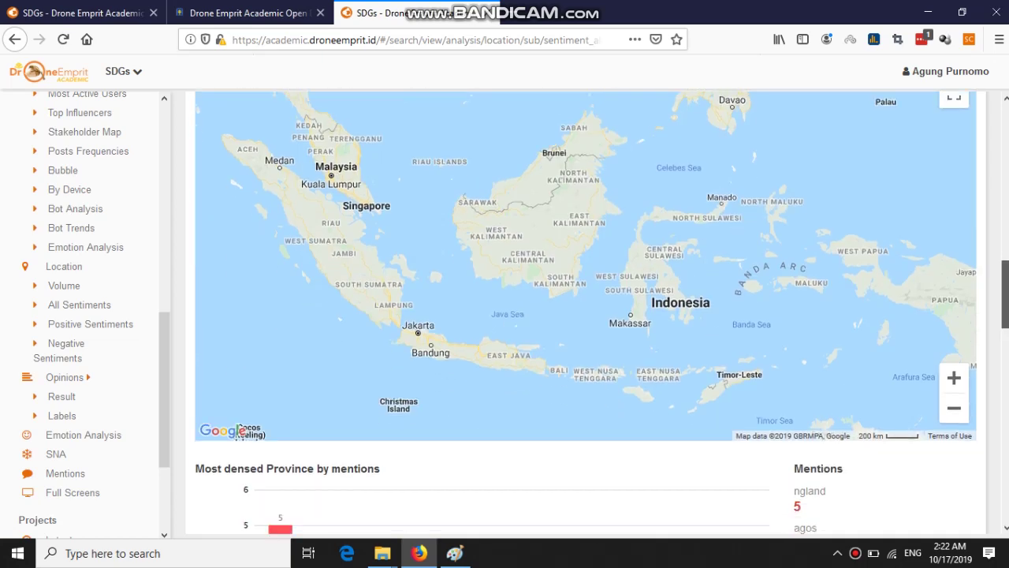
# - Open the SNA Explorer, set the Twitter mention type to All types, and generate the project's SNA network
pyautogui.moveTo(166, 410); pyautogui.dragTo(161, 437)
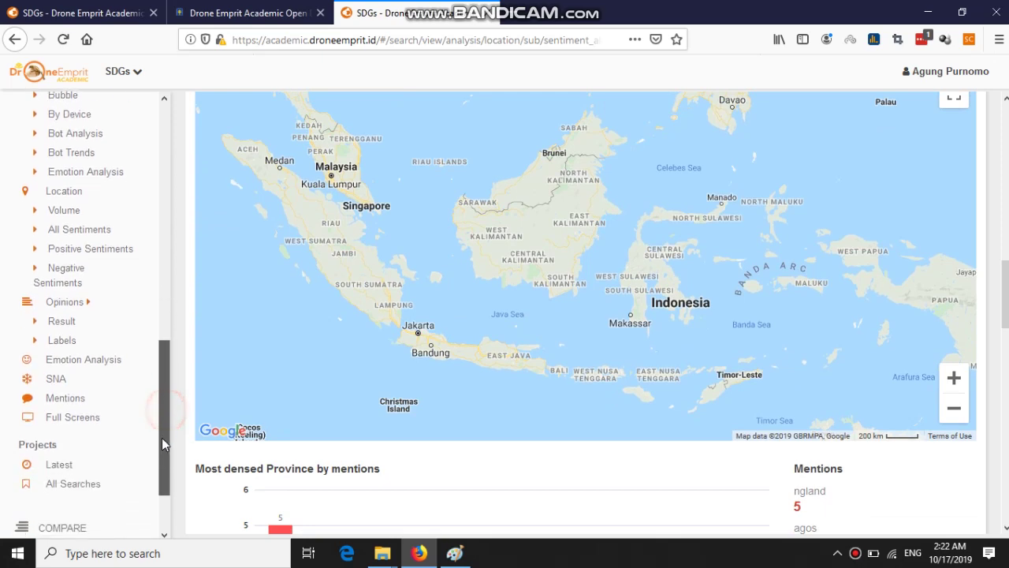
pyautogui.click(62, 392)
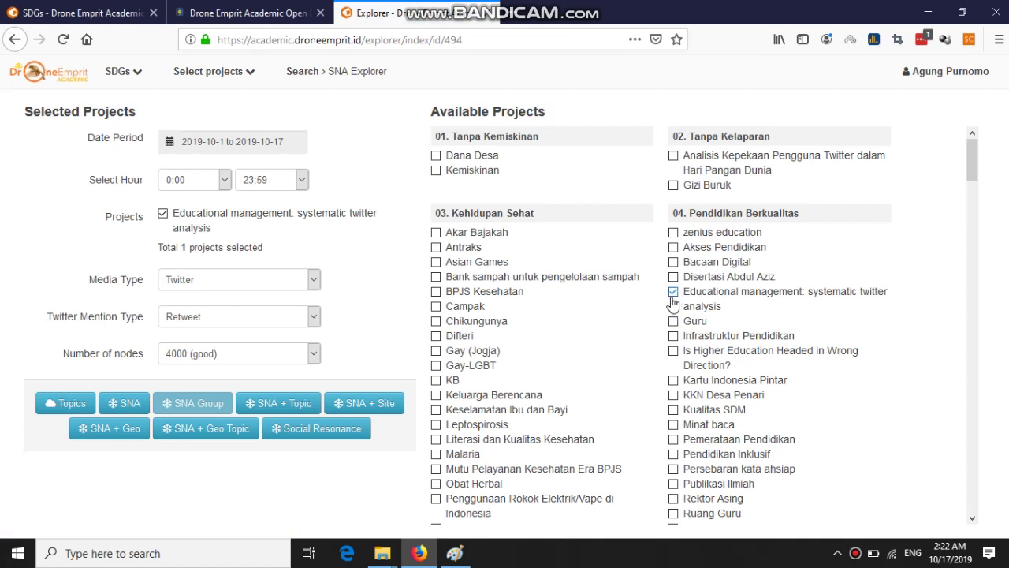
pyautogui.click(308, 320)
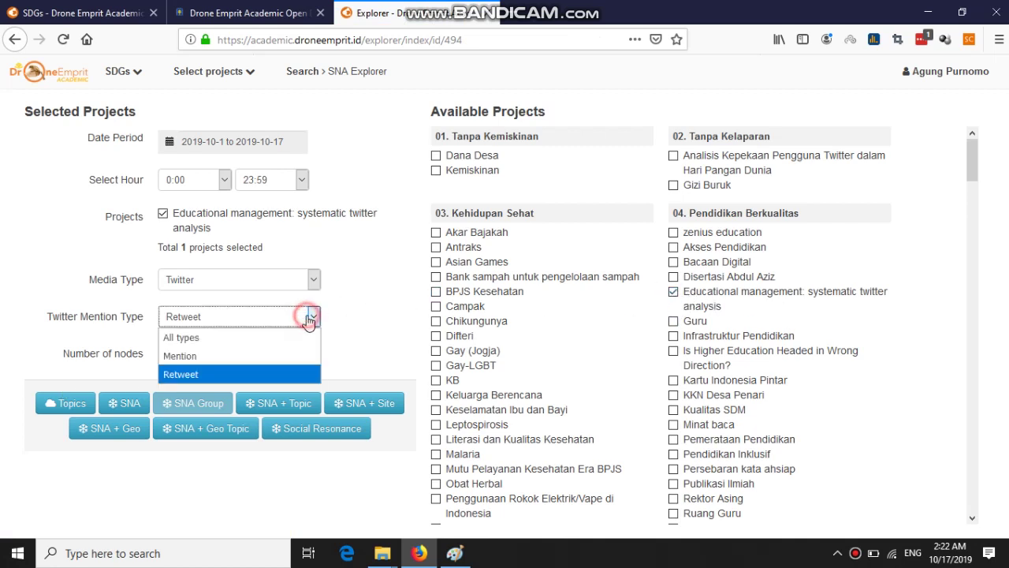
pyautogui.click(284, 340)
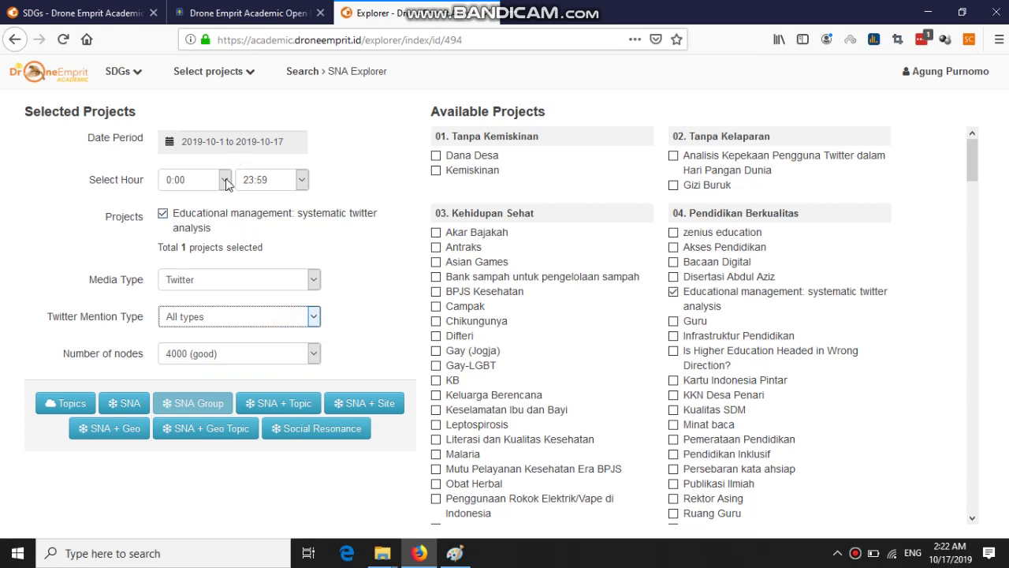
pyautogui.click(133, 404)
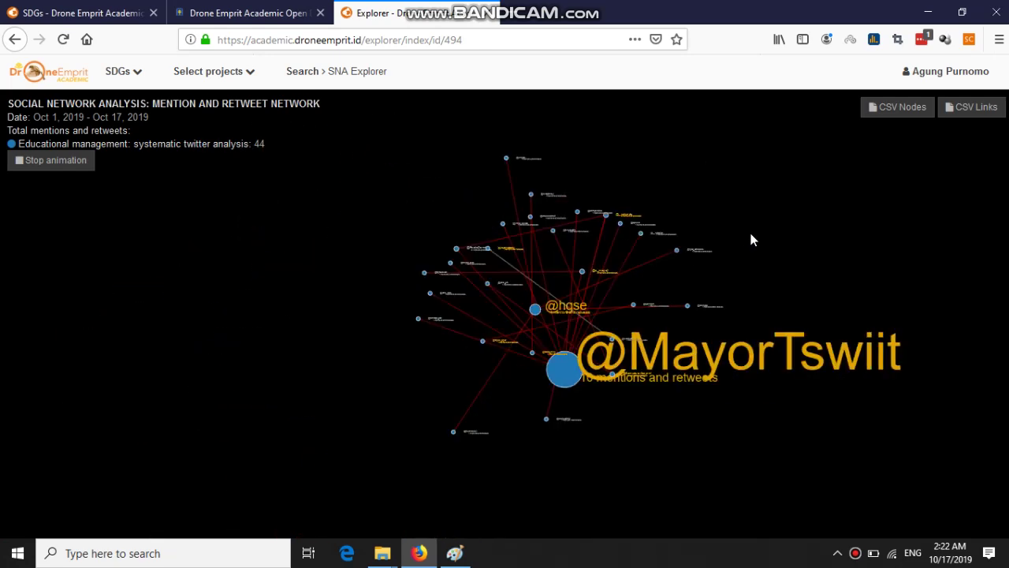
# - Inspect the mention and retweet network, isolating the connections of its most mentioned account nodes
pyautogui.moveTo(782, 236)
pyautogui.mouseDown()
pyautogui.moveTo(812, 234)
pyautogui.moveTo(753, 259)
pyautogui.mouseUp()
pyautogui.scroll(-3, 810, 218)
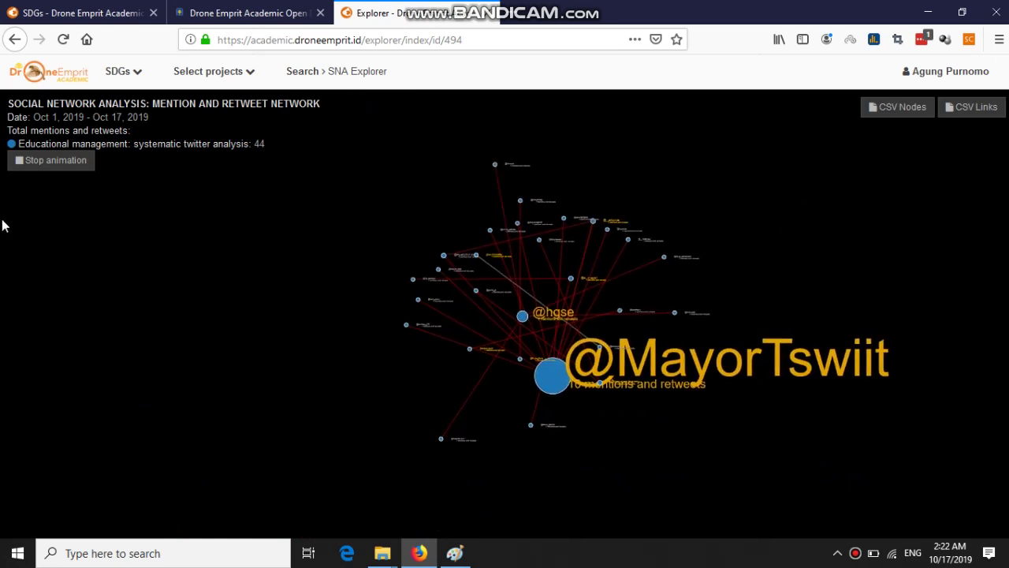
pyautogui.click(65, 169)
pyautogui.click(65, 169)
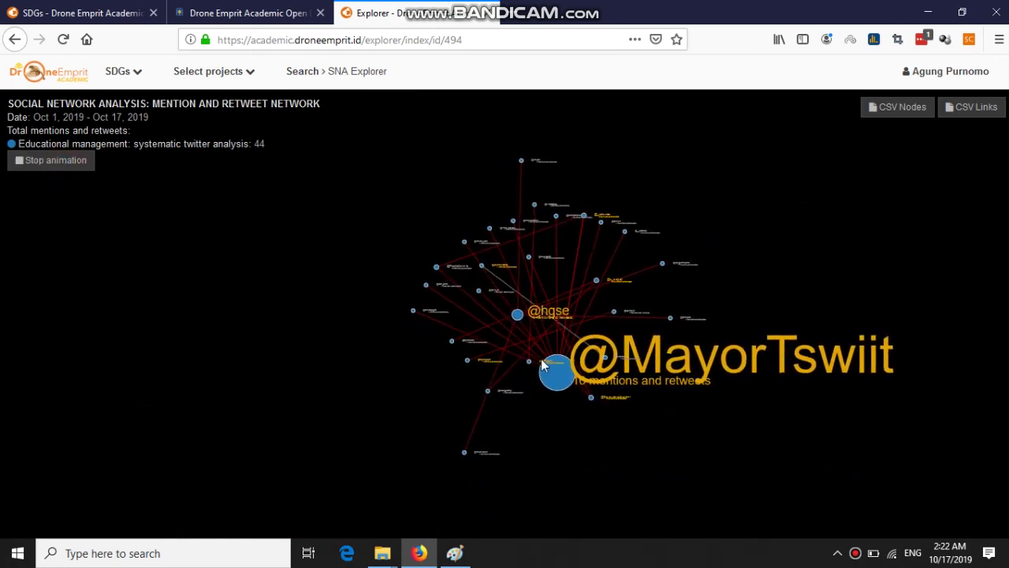
pyautogui.moveTo(555, 371)
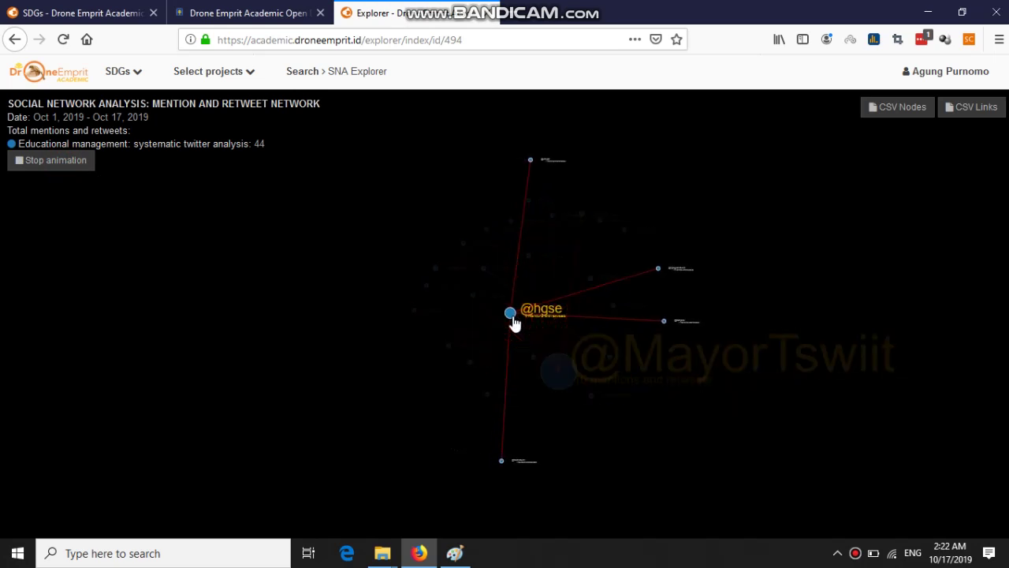
pyautogui.moveTo(512, 322)
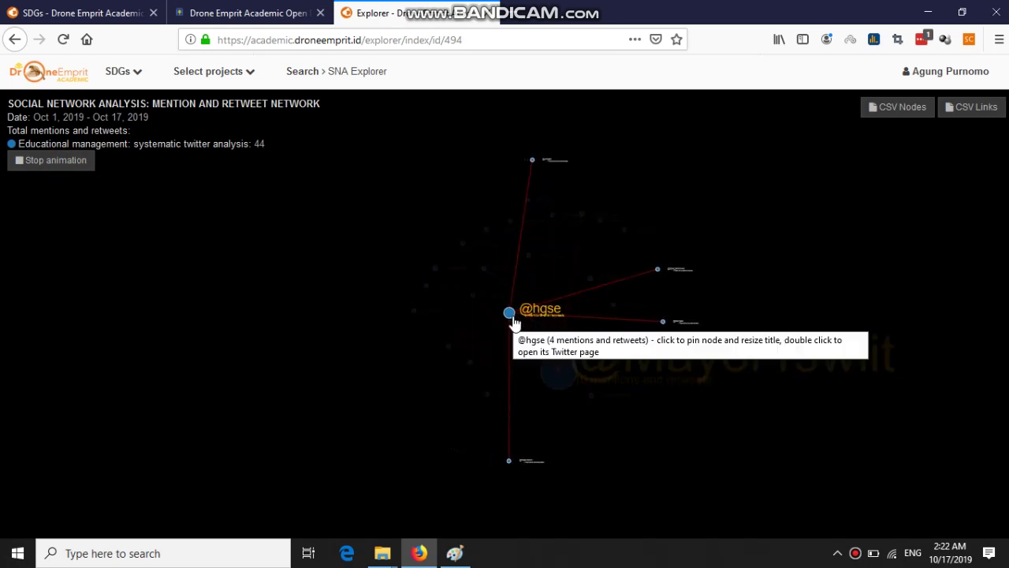
# - Stop the network animation and paste a screenshot of the graph into Paint
pyautogui.click(61, 169)
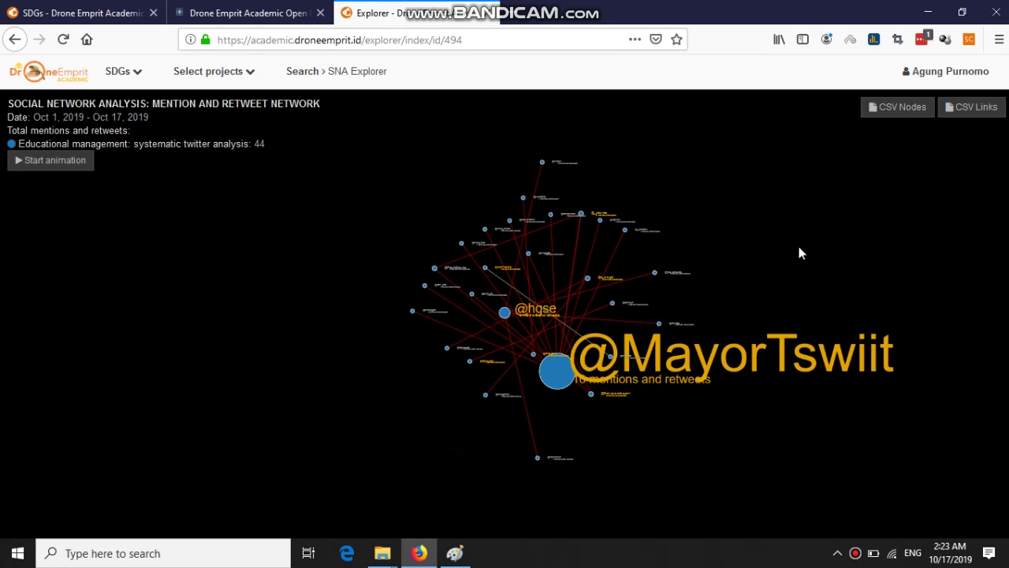
pyautogui.moveTo(799, 252); pyautogui.dragTo(757, 256)
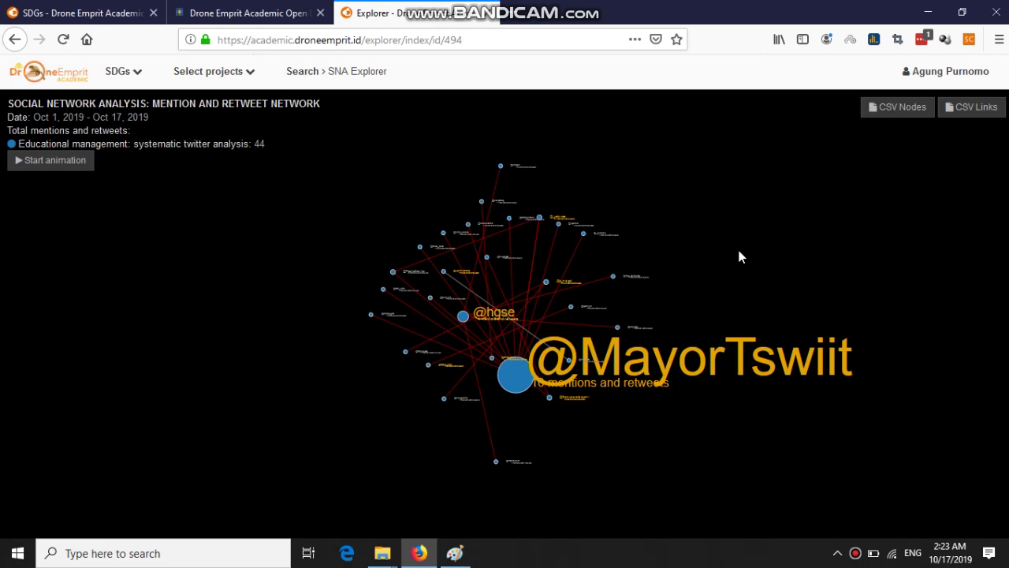
pyautogui.click(455, 552)
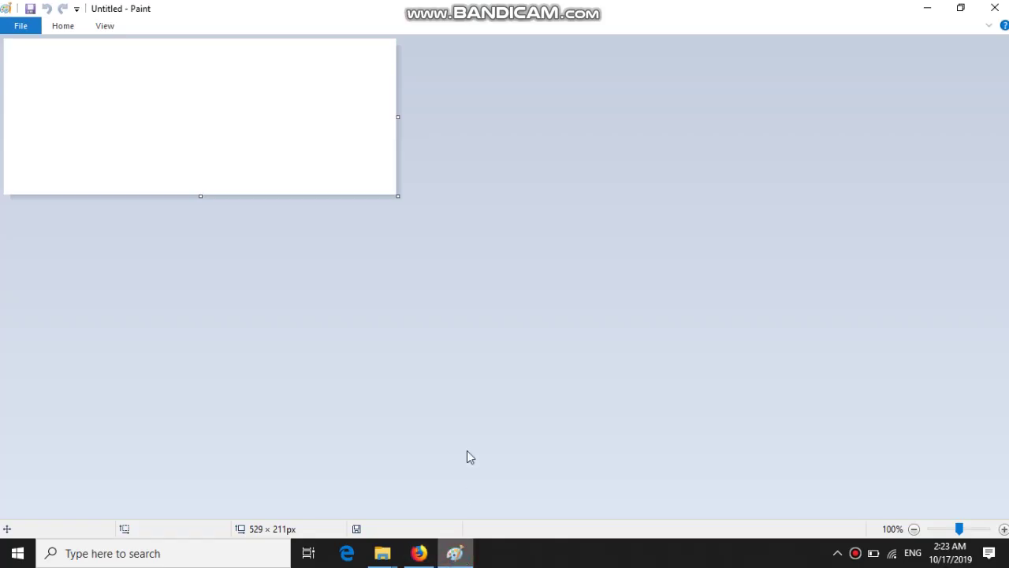
pyautogui.hotkey('ctrl', 'v')
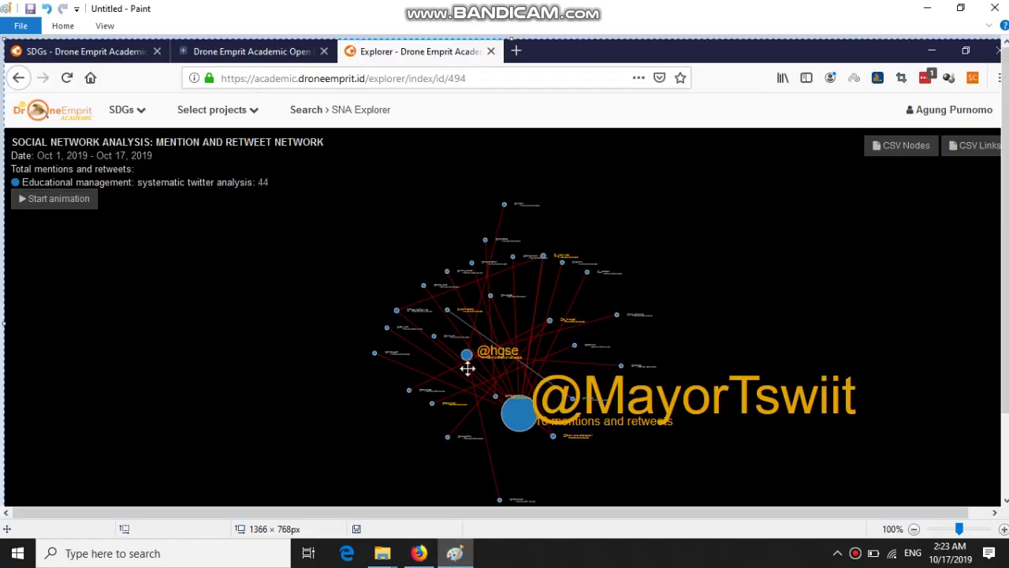
pyautogui.scroll(-3, 505, 269)
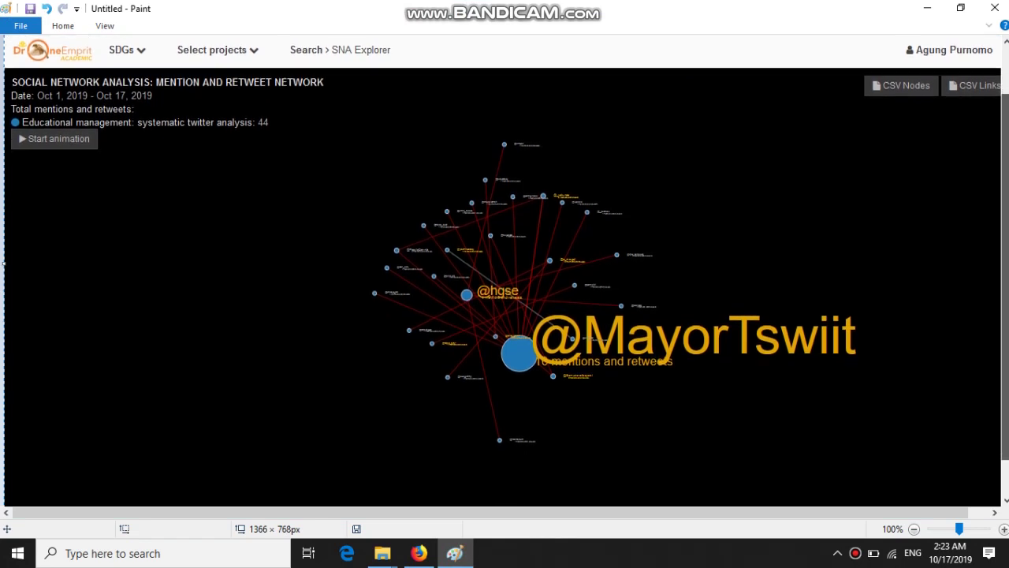
pyautogui.scroll(1, 505, 268)
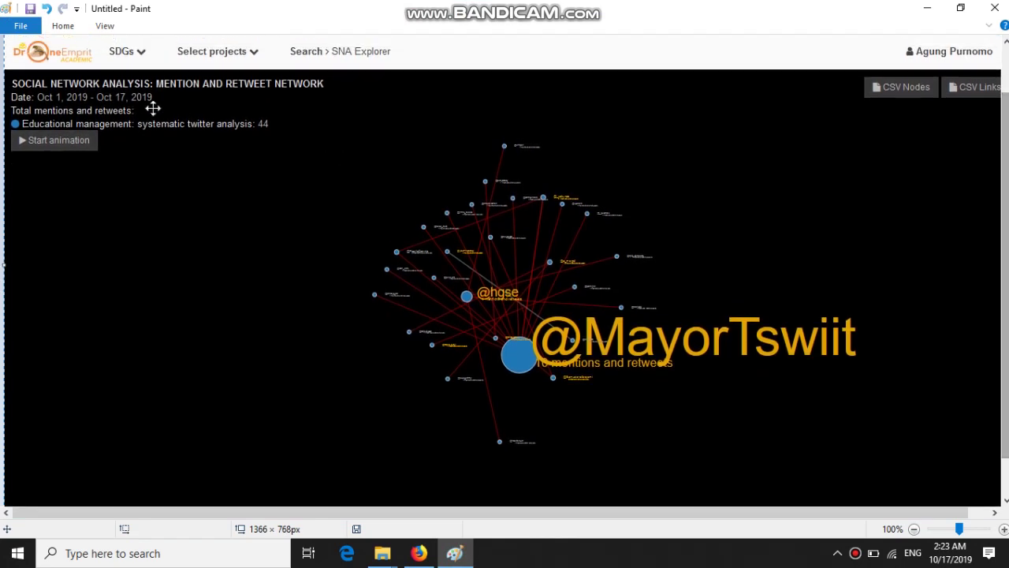
# - Crop the pasted screenshot to the network graph and its title block, about 1177 × 524 px
pyautogui.click(63, 26)
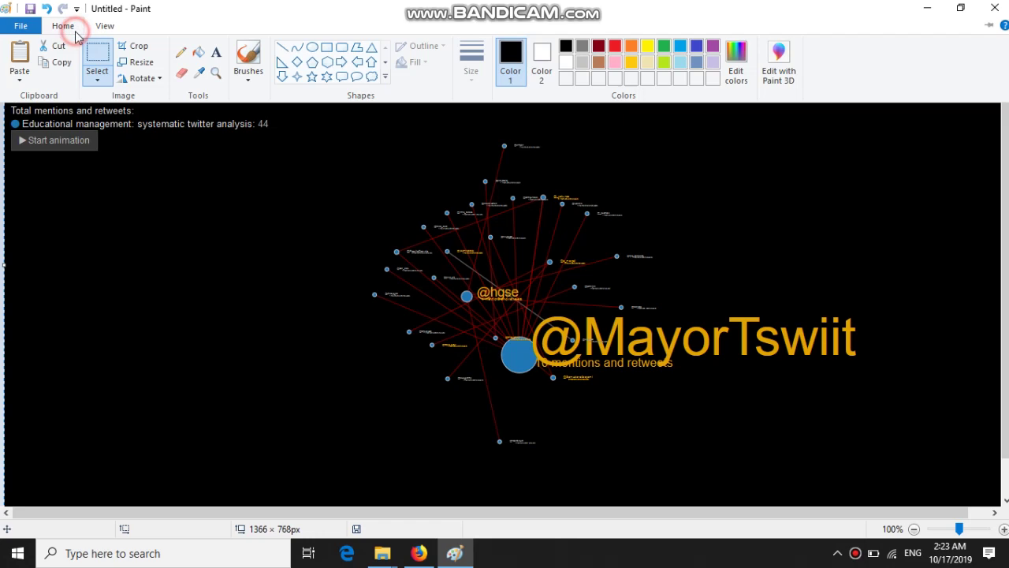
pyautogui.click(136, 47)
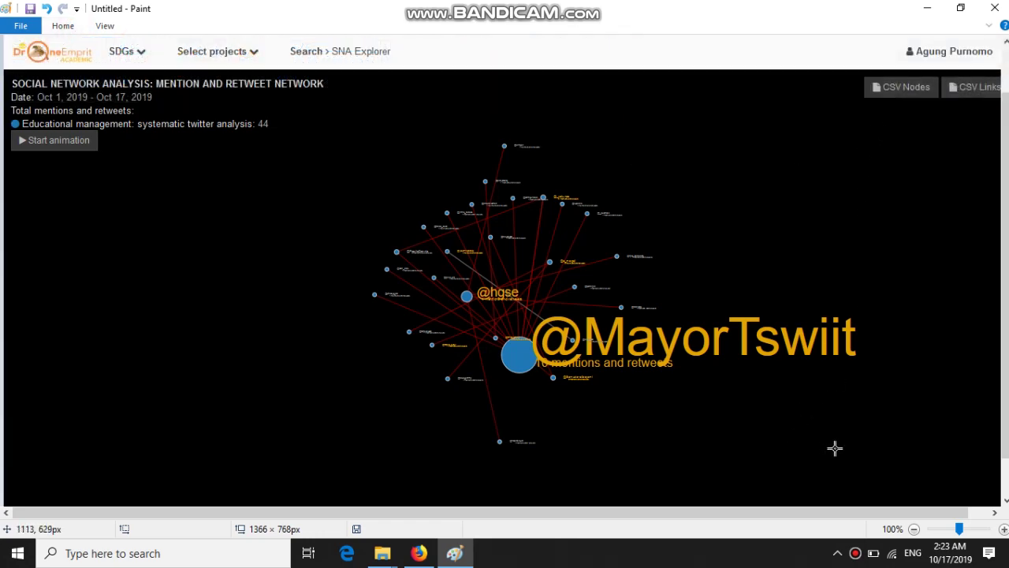
pyautogui.moveTo(878, 461)
pyautogui.mouseDown()
pyautogui.moveTo(746, 226)
pyautogui.moveTo(471, 120)
pyautogui.mouseUp()
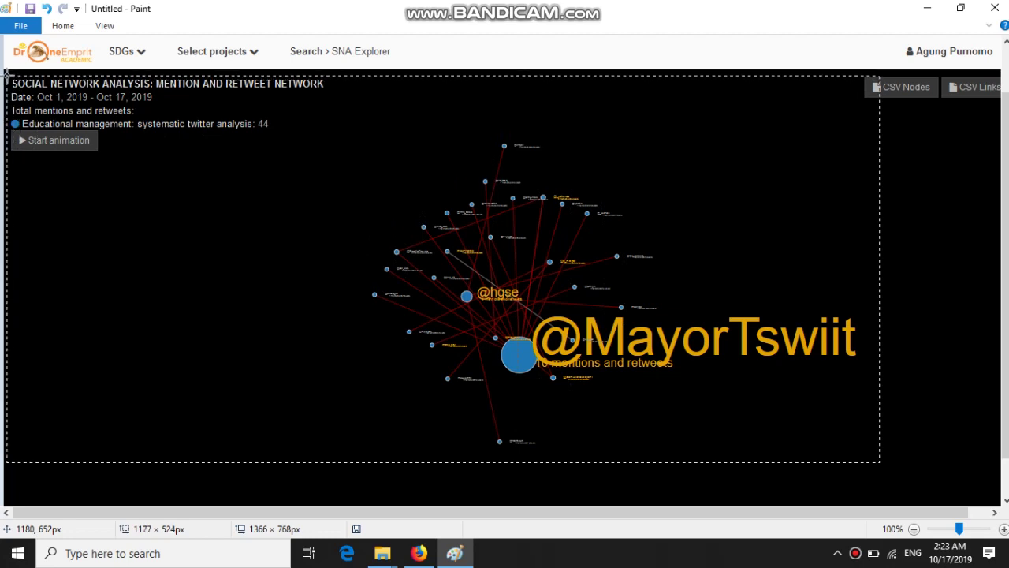
pyautogui.moveTo(6, 75); pyautogui.dragTo(6, 75)
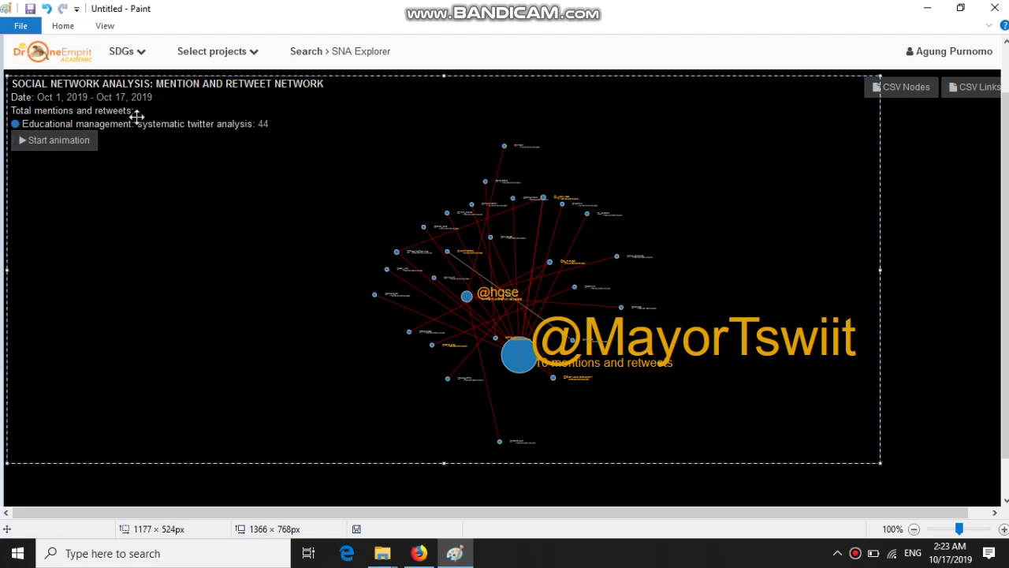
pyautogui.rightClick(296, 169)
pyautogui.click(294, 204)
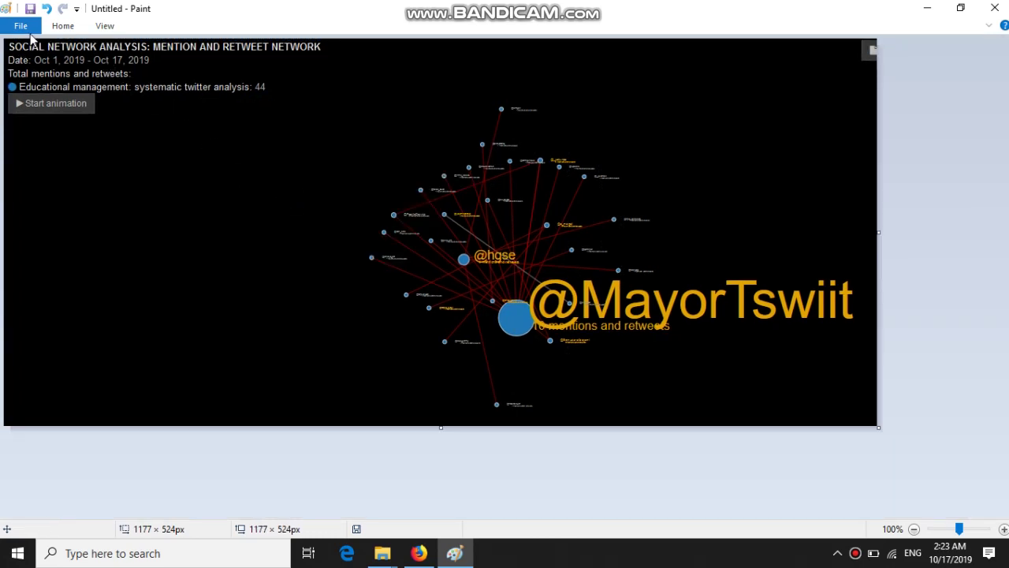
pyautogui.click(21, 26)
pyautogui.moveTo(96, 149)
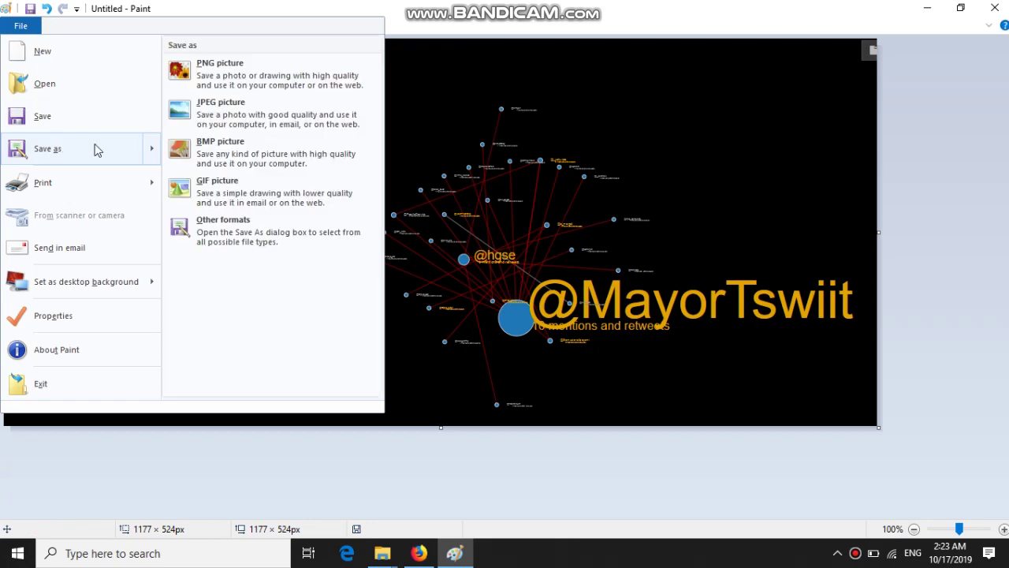
pyautogui.click(208, 114)
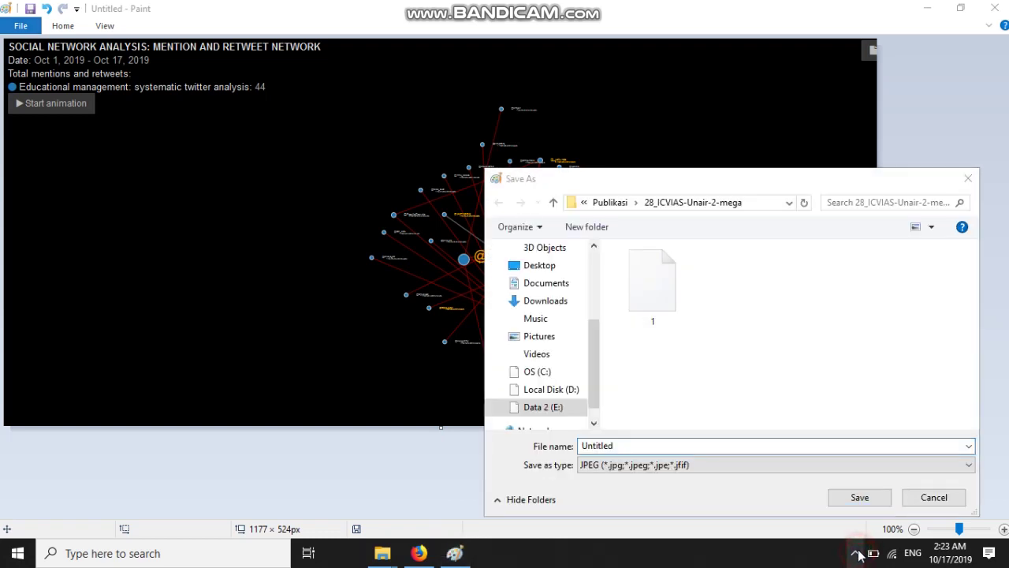
pyautogui.click(968, 178)
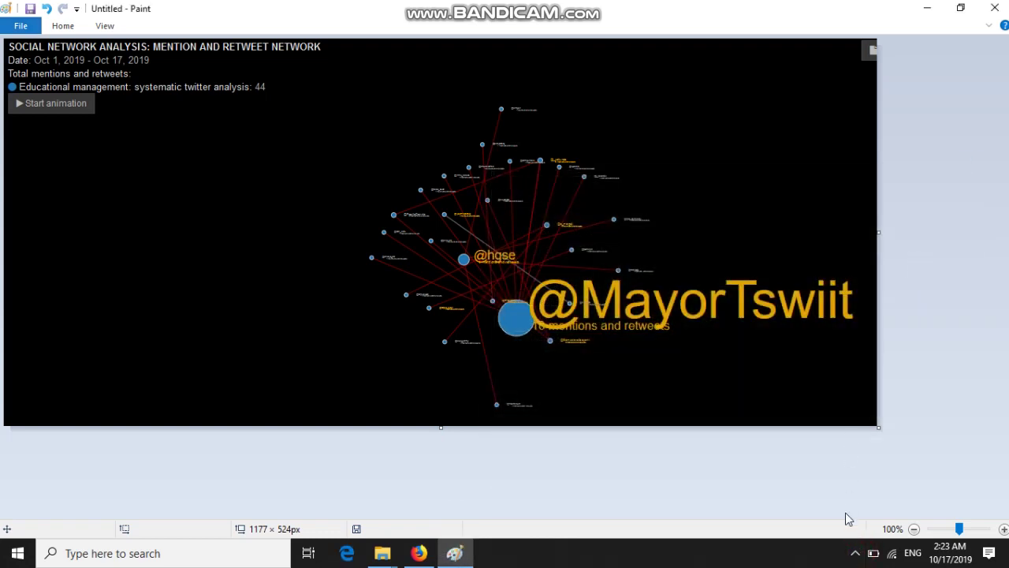
pyautogui.click(856, 553)
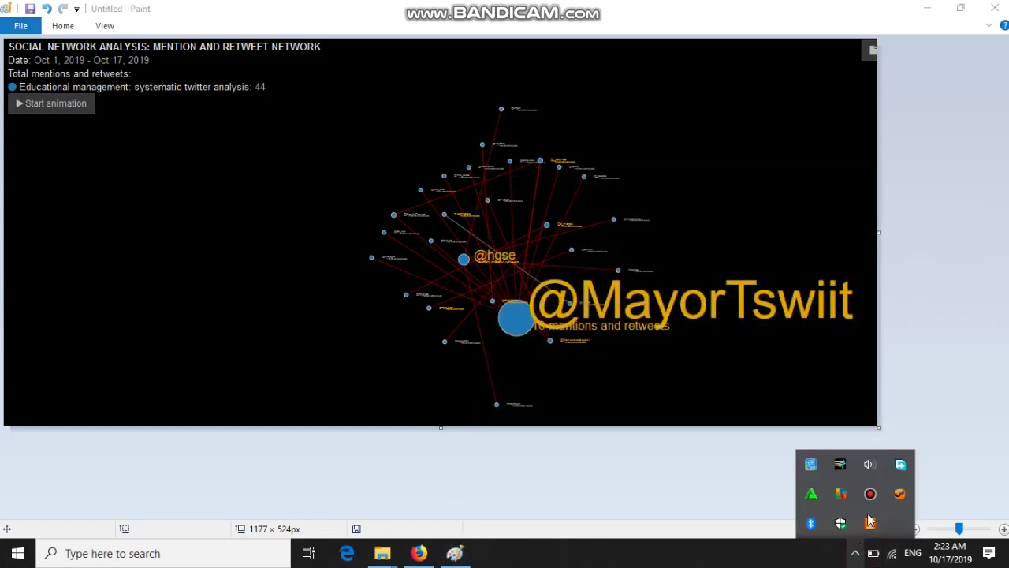